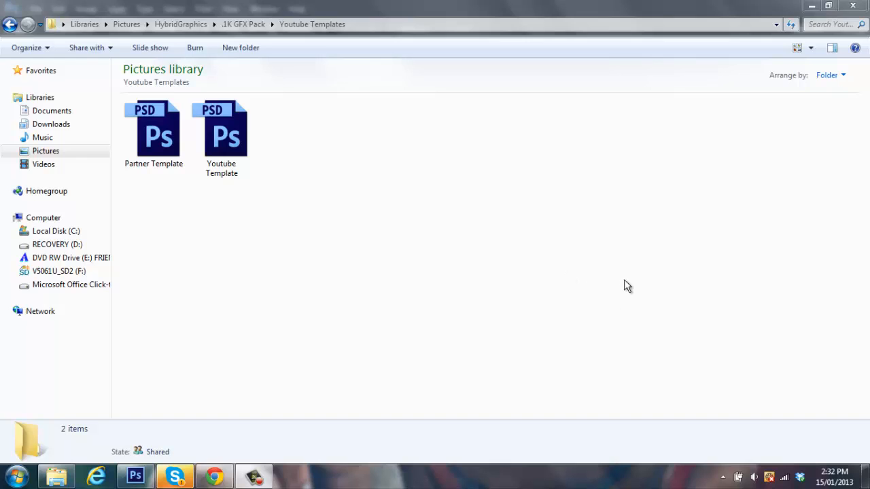
# Step: Go up to the .1K GFX Pack folder and look over its resource folders
pyautogui.click(243, 28)
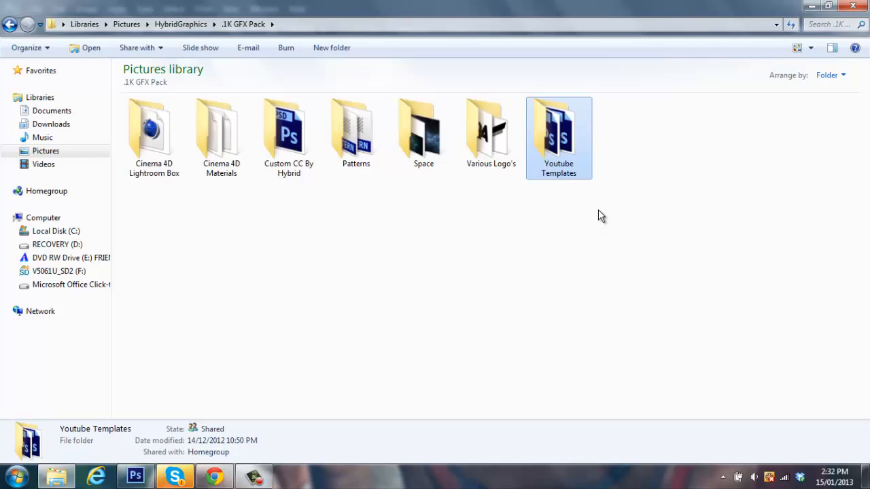
pyautogui.click(585, 247)
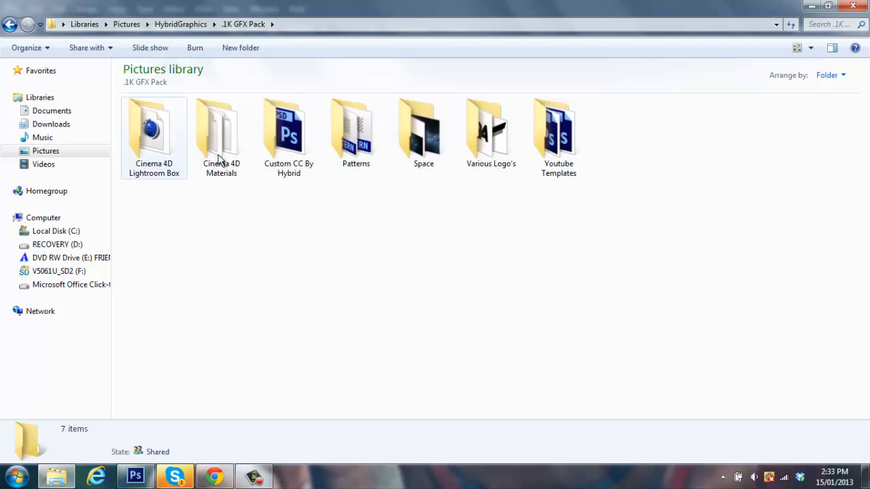
pyautogui.moveTo(151, 217); pyautogui.dragTo(548, 272)
pyautogui.click(558, 136)
pyautogui.click(490, 136)
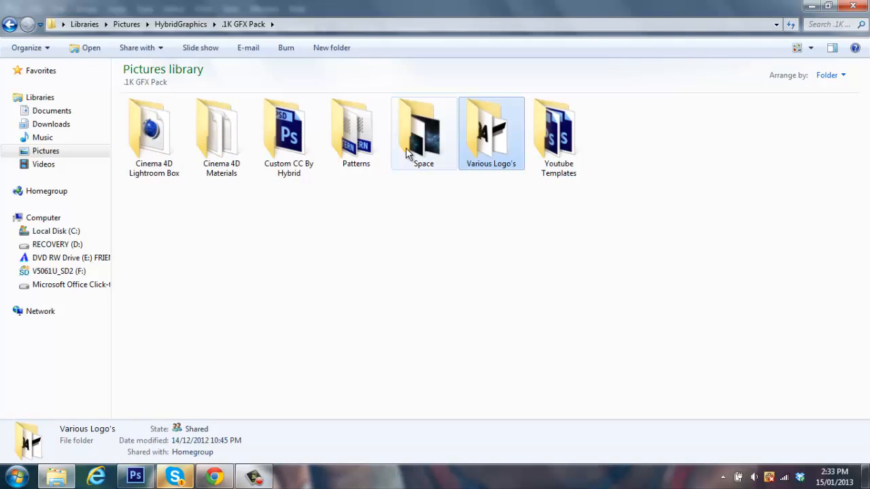
pyautogui.click(306, 148)
pyautogui.click(167, 156)
pyautogui.click(230, 158)
pyautogui.click(297, 159)
pyautogui.click(354, 157)
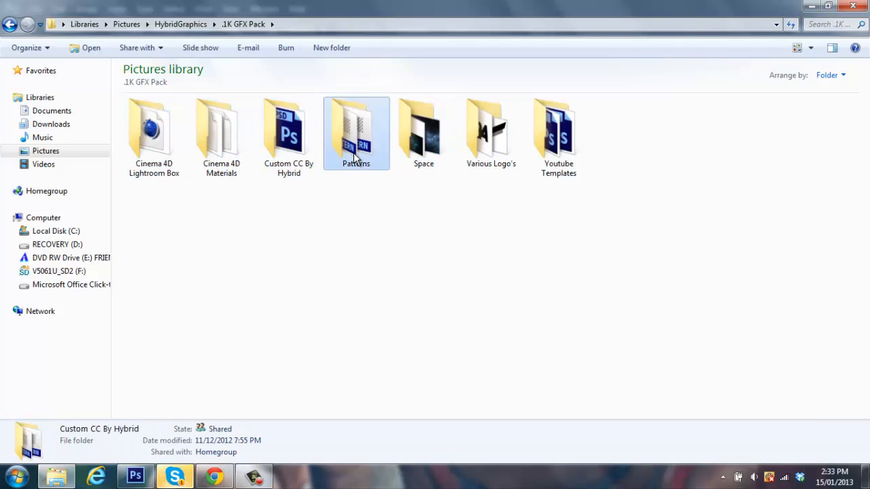
pyautogui.click(441, 158)
pyautogui.click(503, 158)
pyautogui.click(551, 161)
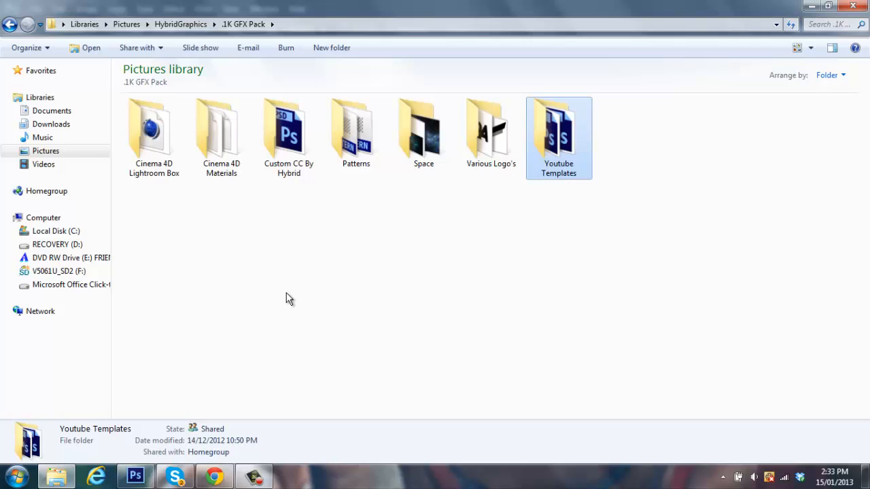
pyautogui.click(454, 219)
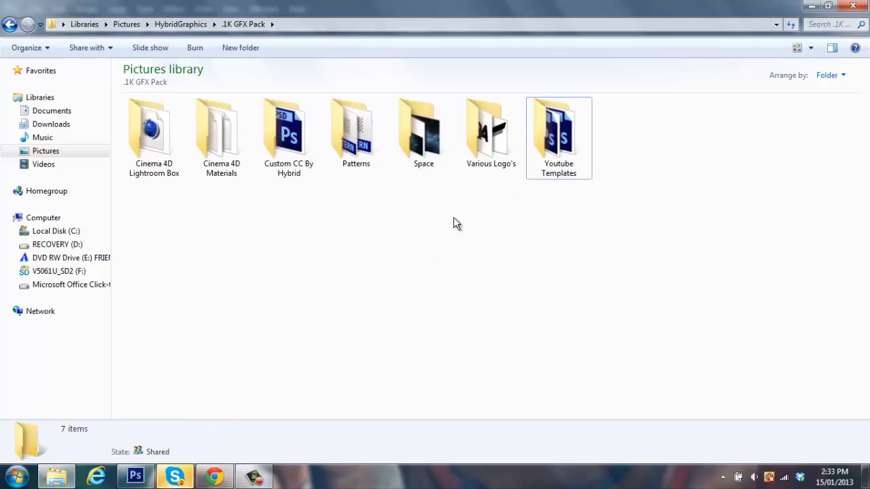
# Step: Open the Partner Template PSD from the Youtube Templates folder in Photoshop
pyautogui.doubleClick(567, 161)
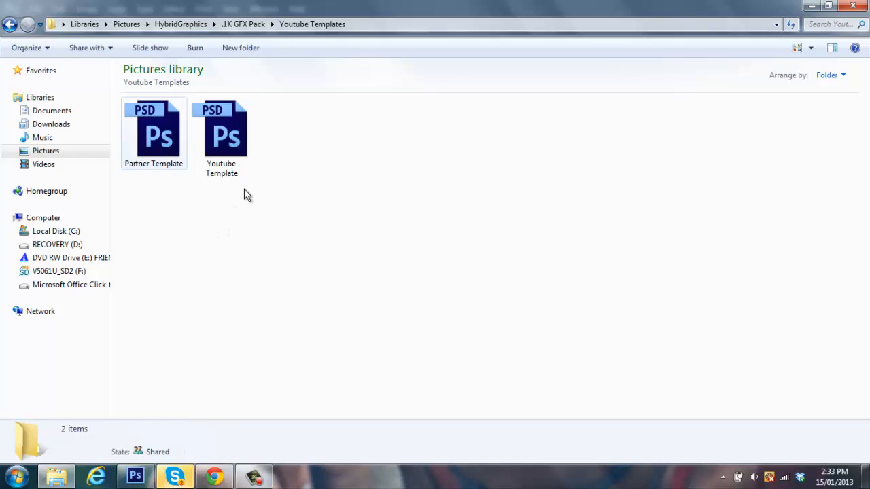
pyautogui.click(243, 24)
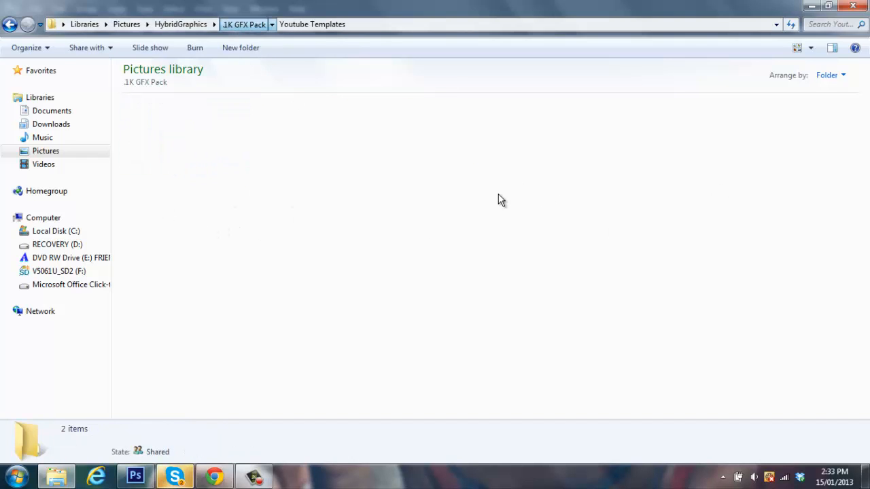
pyautogui.doubleClick(570, 166)
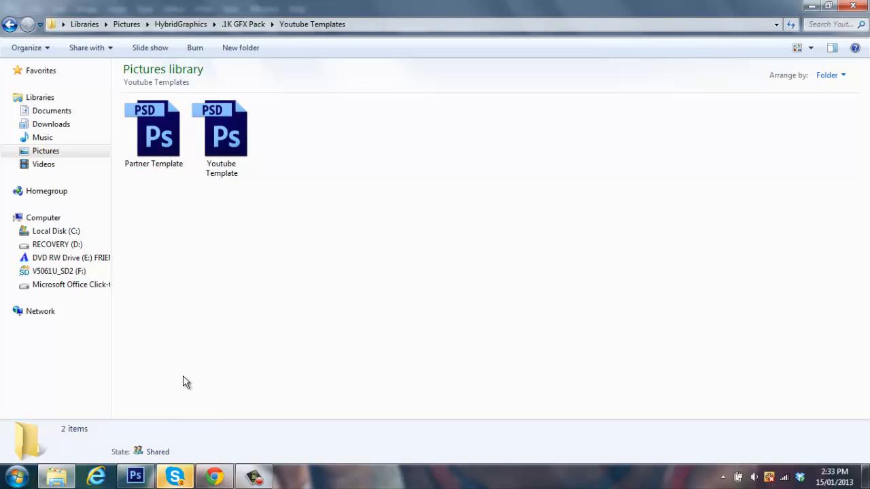
pyautogui.click(135, 476)
pyautogui.click(57, 476)
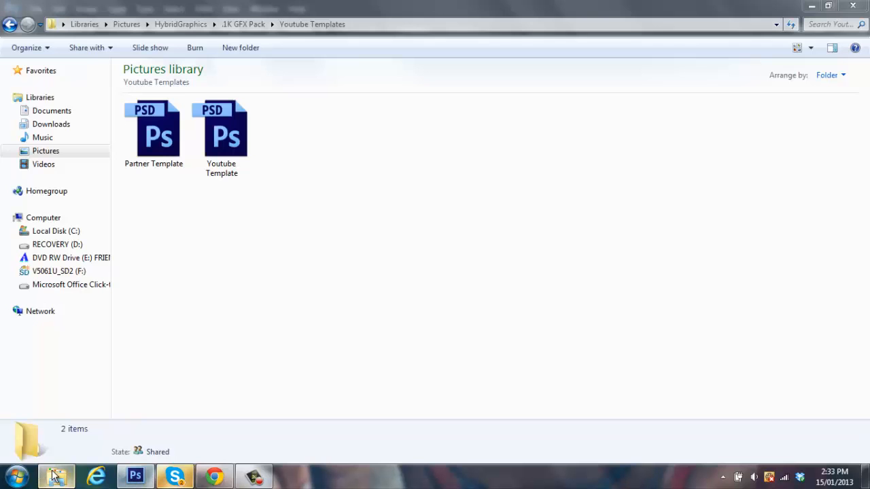
pyautogui.doubleClick(152, 135)
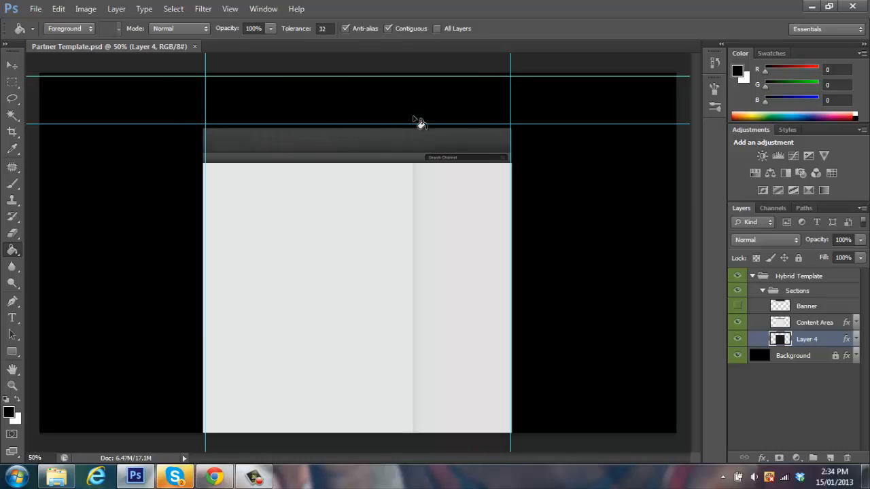
# Step: Place the Basic Edited image from the HybridGraphics Pictures > 4D Text folder into the Partner Template document
pyautogui.click(13, 65)
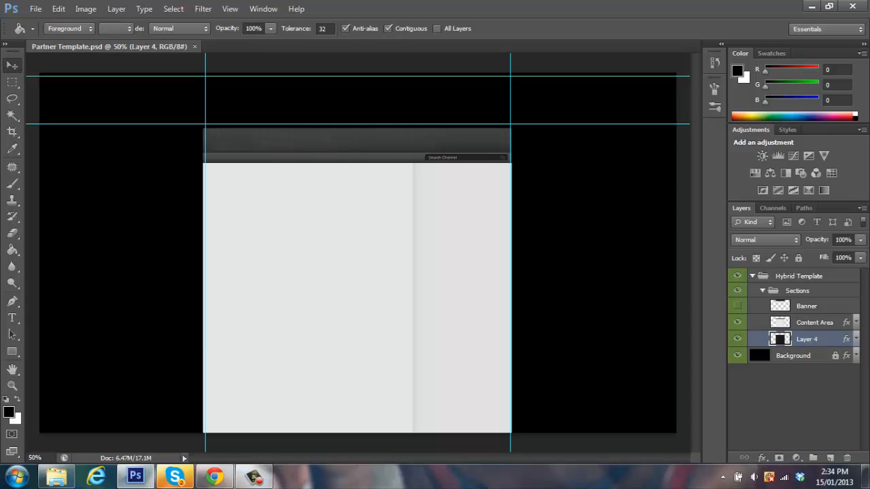
pyautogui.click(56, 477)
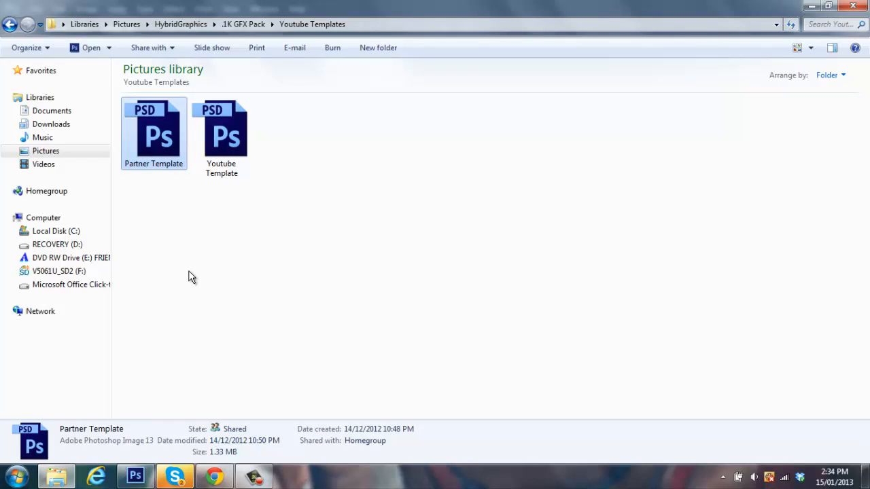
pyautogui.click(188, 24)
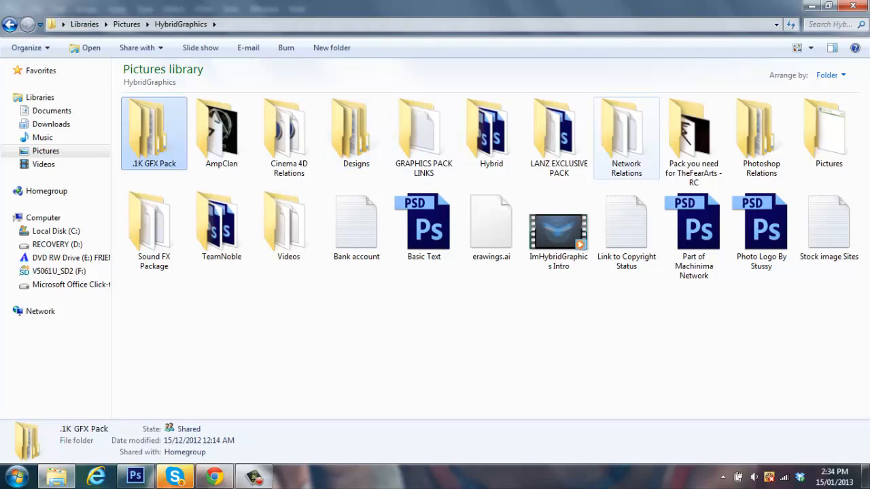
pyautogui.doubleClick(835, 136)
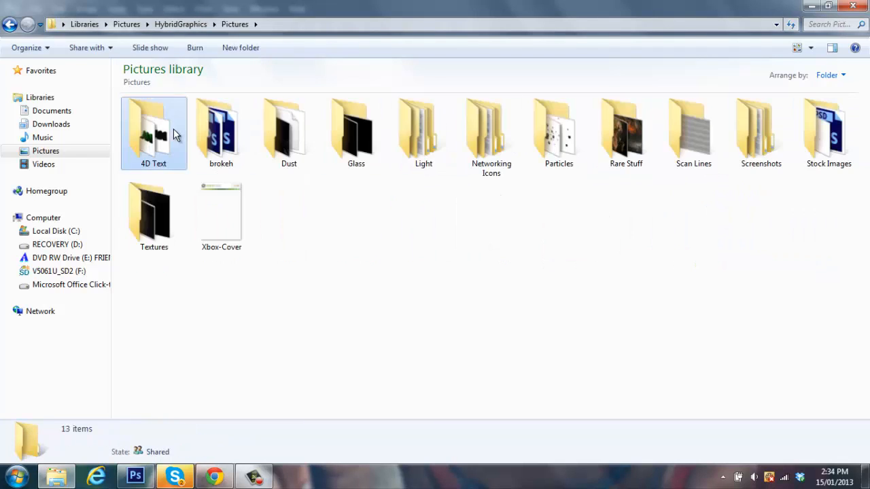
pyautogui.doubleClick(173, 129)
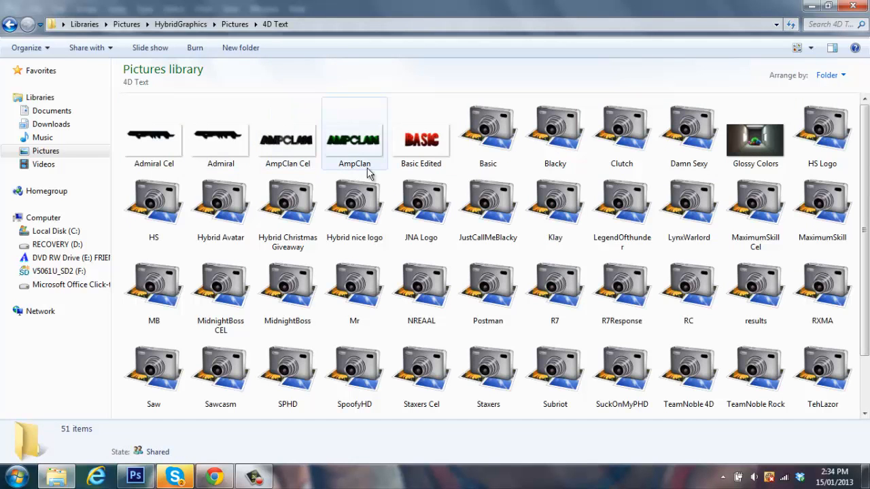
pyautogui.click(440, 153)
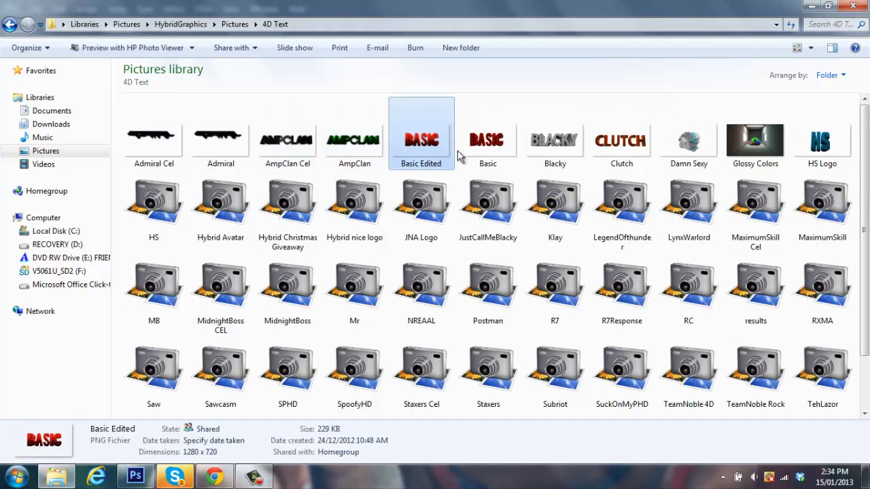
pyautogui.click(498, 153)
pyautogui.click(435, 148)
pyautogui.click(490, 149)
pyautogui.moveTo(428, 148); pyautogui.dragTo(340, 115)
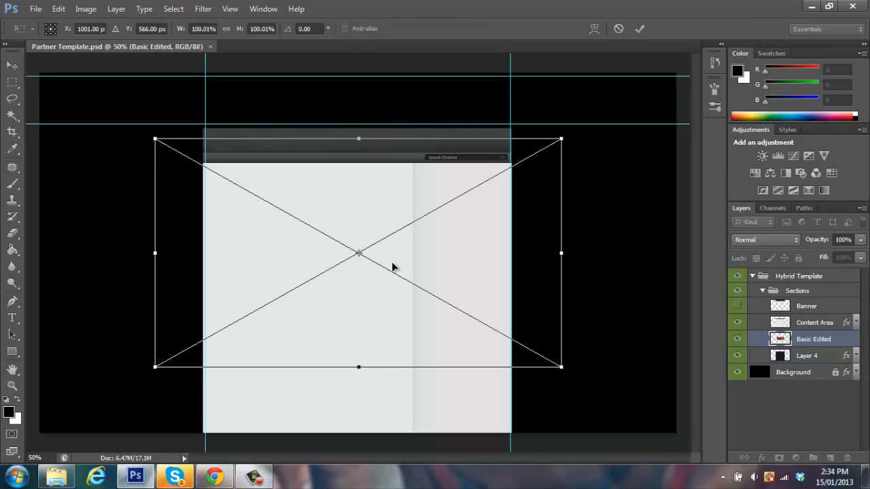
# Step: Scale the BASIC logo to about 40% and place it between the horizontal guides, centred above the grey channel header
pyautogui.moveTo(403, 149)
pyautogui.mouseDown()
pyautogui.moveTo(404, 138)
pyautogui.moveTo(398, 160)
pyautogui.mouseUp()
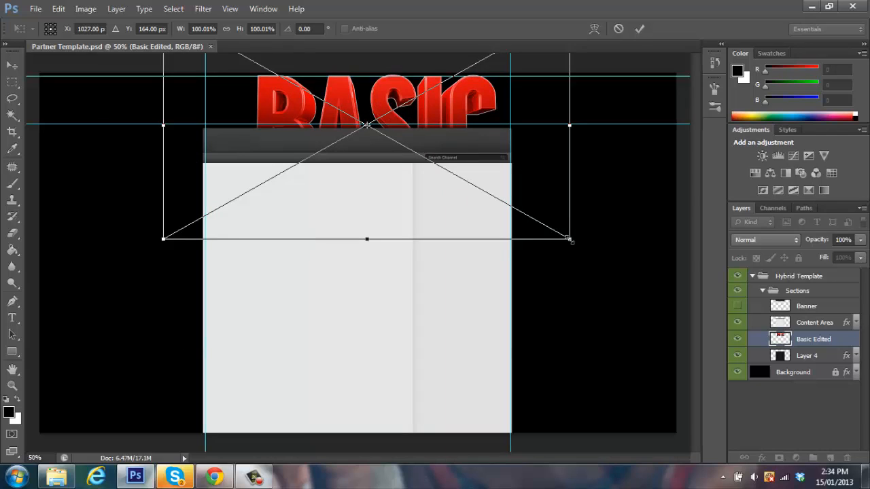
pyautogui.moveTo(569, 239); pyautogui.dragTo(329, 97)
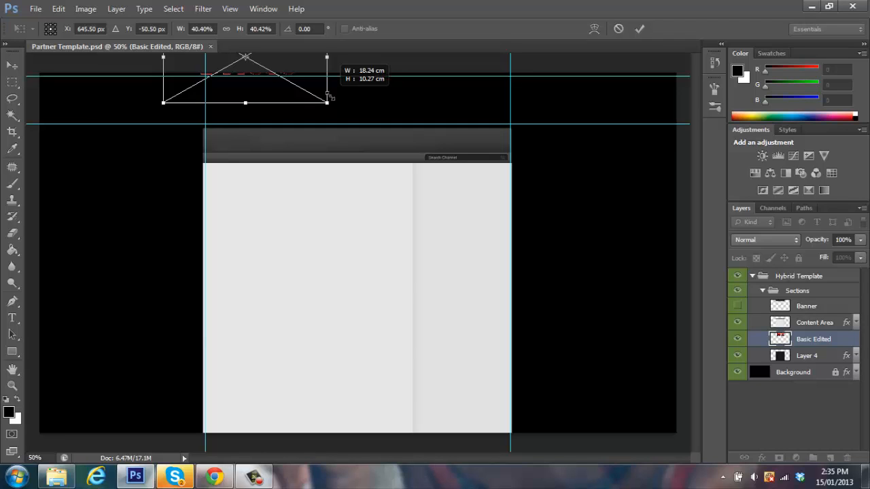
pyautogui.moveTo(330, 96); pyautogui.dragTo(330, 95)
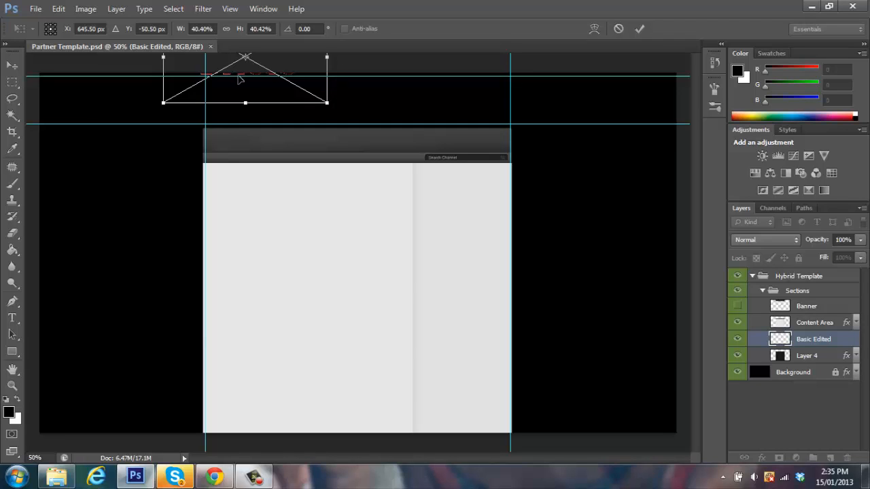
pyautogui.moveTo(242, 80); pyautogui.dragTo(346, 134)
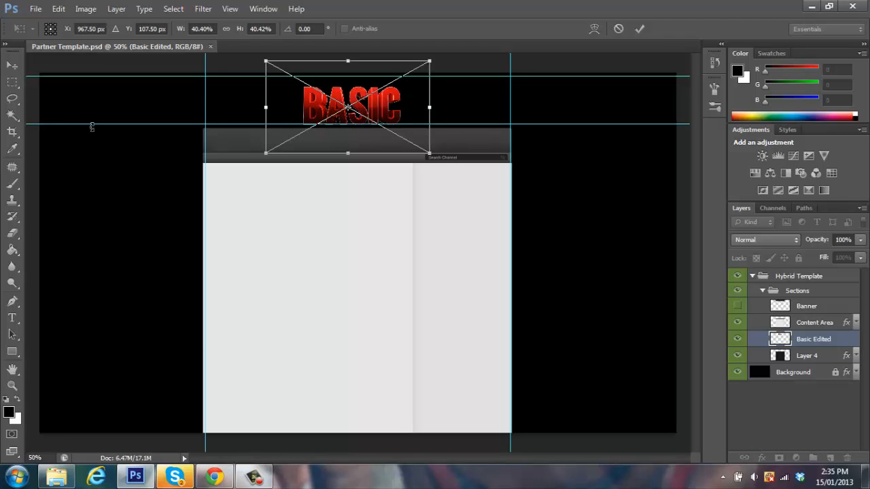
pyautogui.click(12, 249)
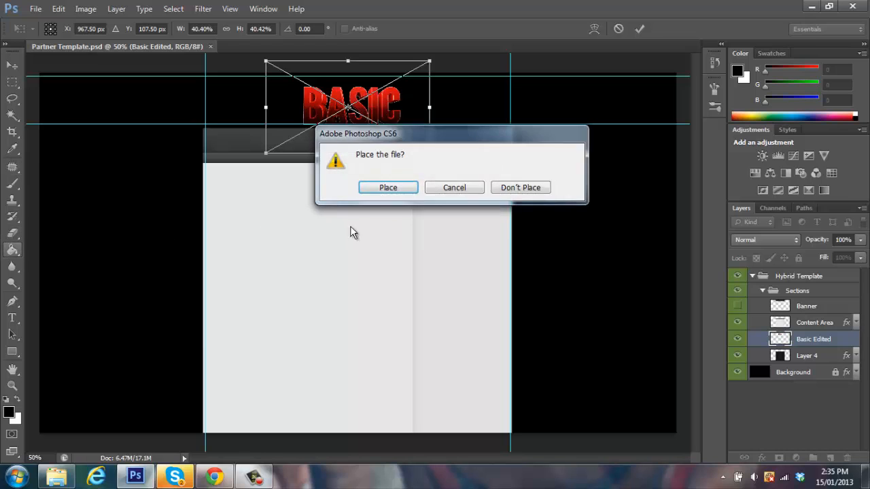
pyautogui.click(381, 193)
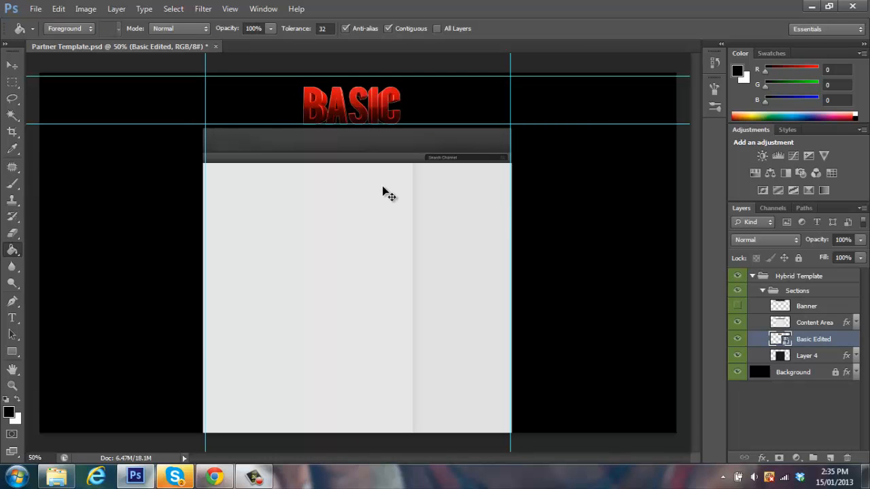
# Step: Move the Basic Edited layer out of the Sections group to directly above Background, and rasterize the smart object
pyautogui.hotkey('ctrl', '+')
pyautogui.scroll(1, 384, 187)
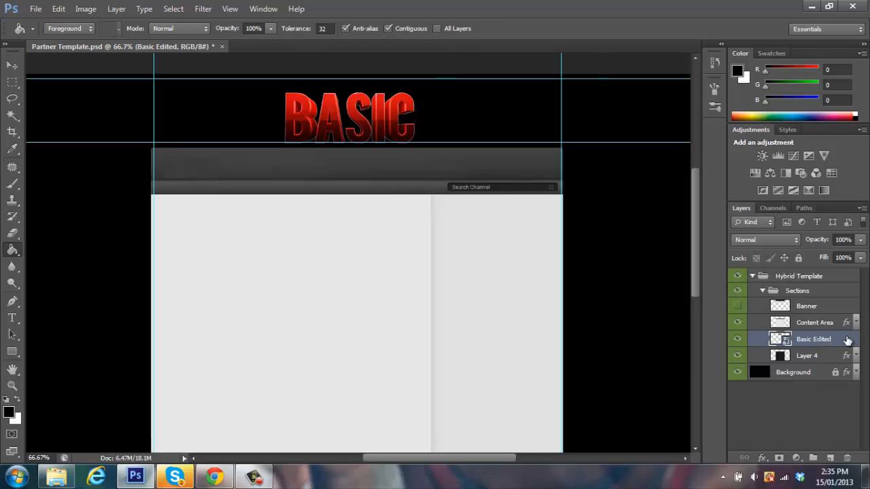
pyautogui.moveTo(835, 340); pyautogui.dragTo(845, 361)
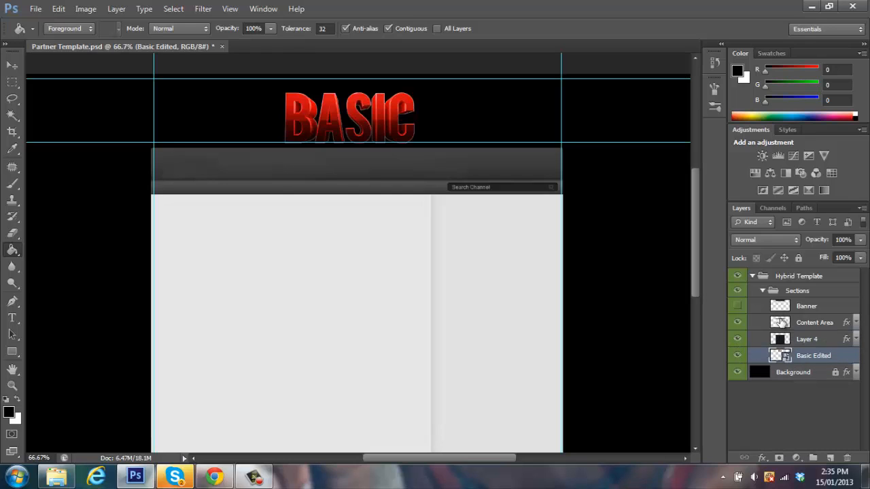
pyautogui.click(764, 291)
pyautogui.click(762, 290)
pyautogui.click(762, 290)
pyautogui.moveTo(820, 357); pyautogui.dragTo(809, 367)
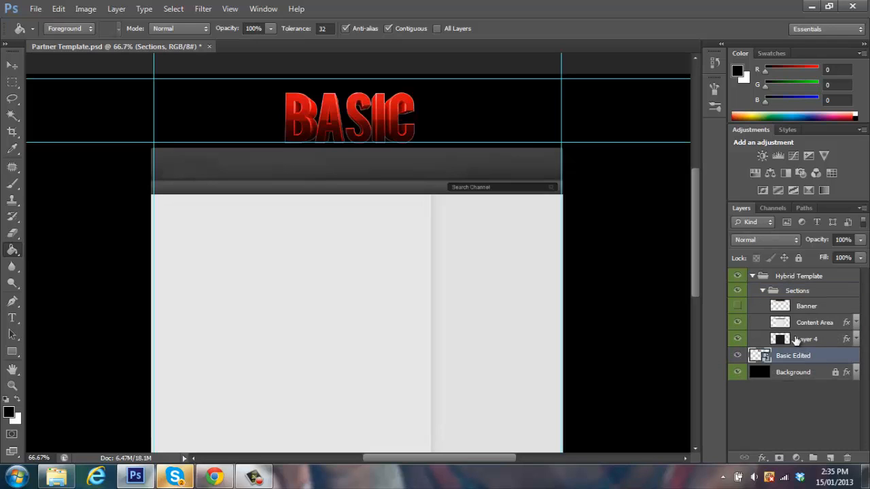
pyautogui.click(762, 291)
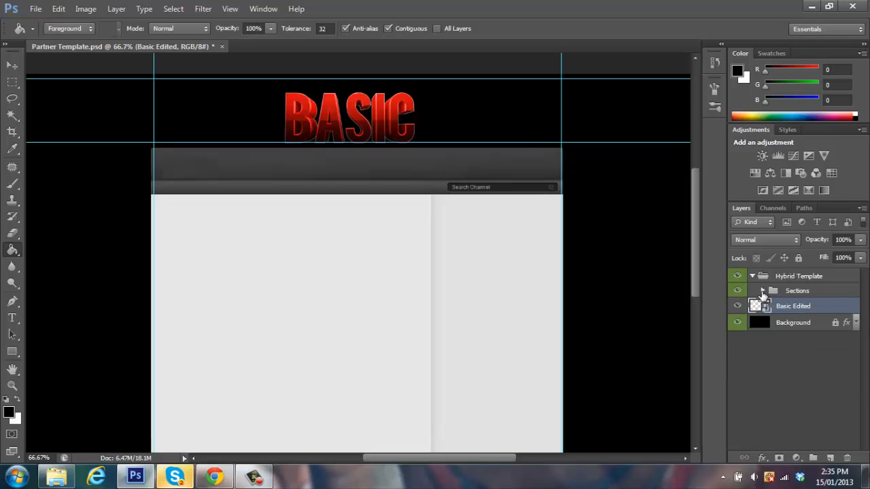
pyautogui.click(762, 291)
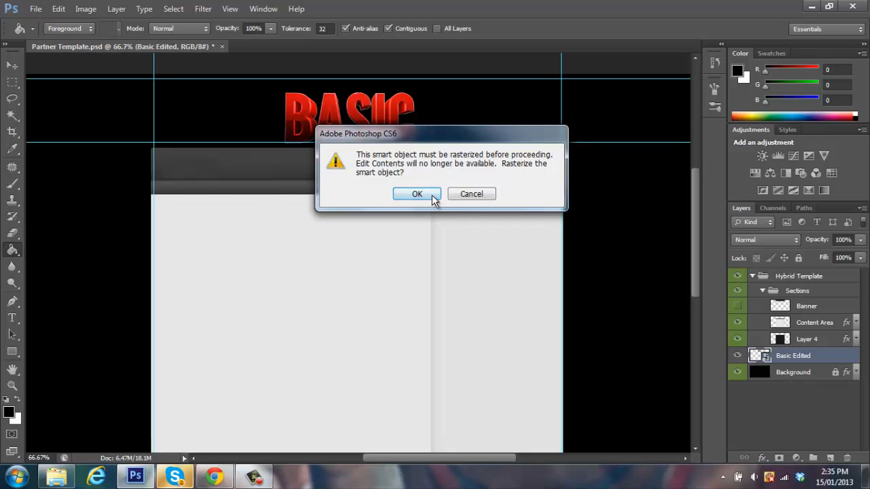
pyautogui.click(417, 194)
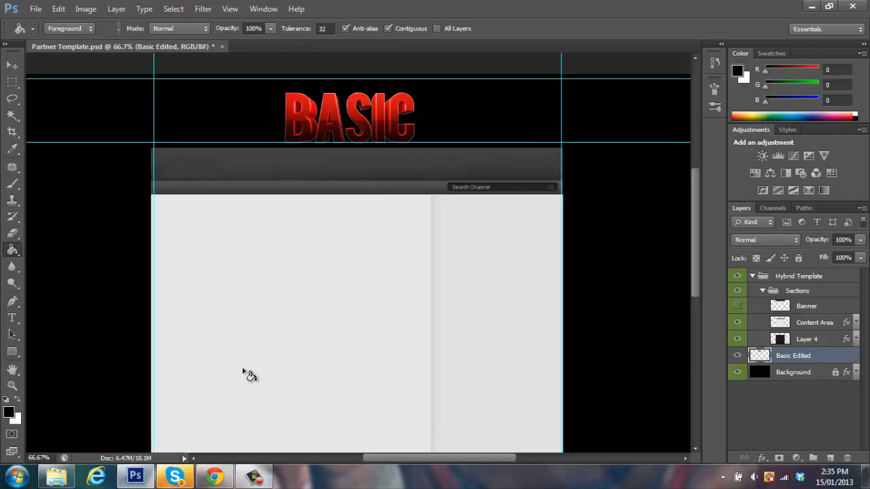
# Step: Return to the HybridGraphics folder in Explorer and open the Space folder inside .1K GFX Pack
pyautogui.click(55, 476)
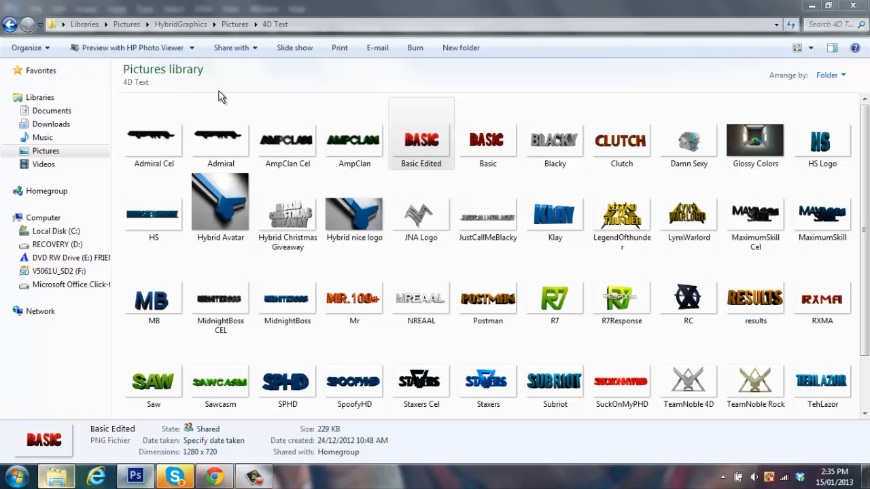
pyautogui.click(181, 25)
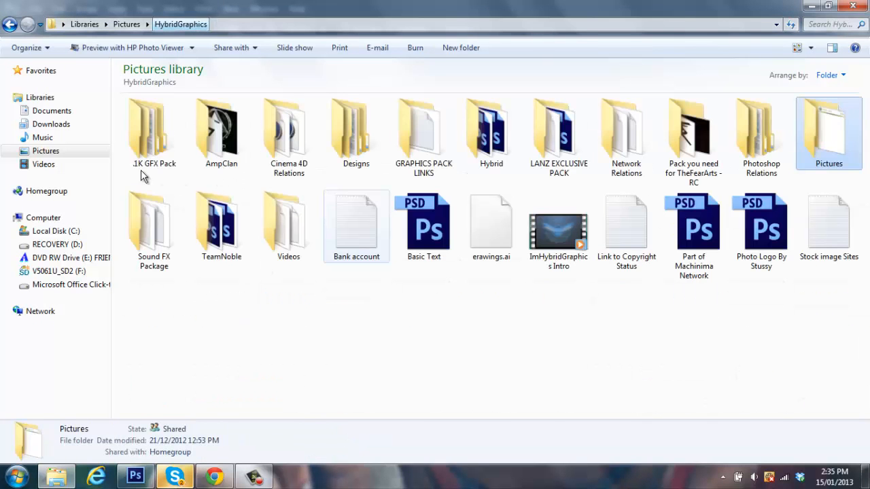
pyautogui.doubleClick(152, 151)
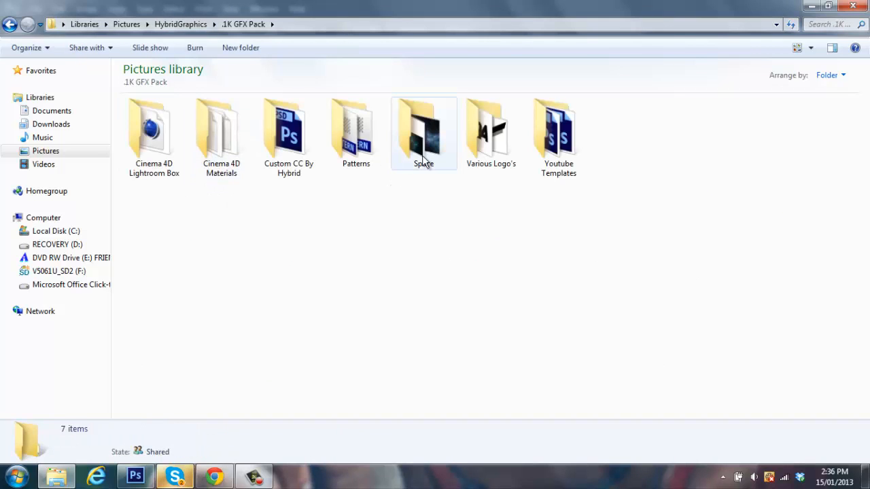
pyautogui.doubleClick(424, 157)
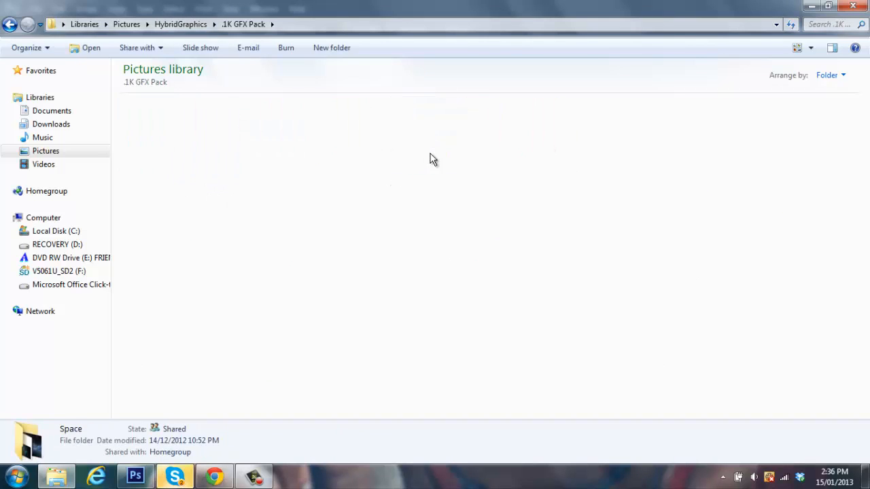
# Step: Return to the Partner Template document in Photoshop and select the Background layer
pyautogui.click(175, 476)
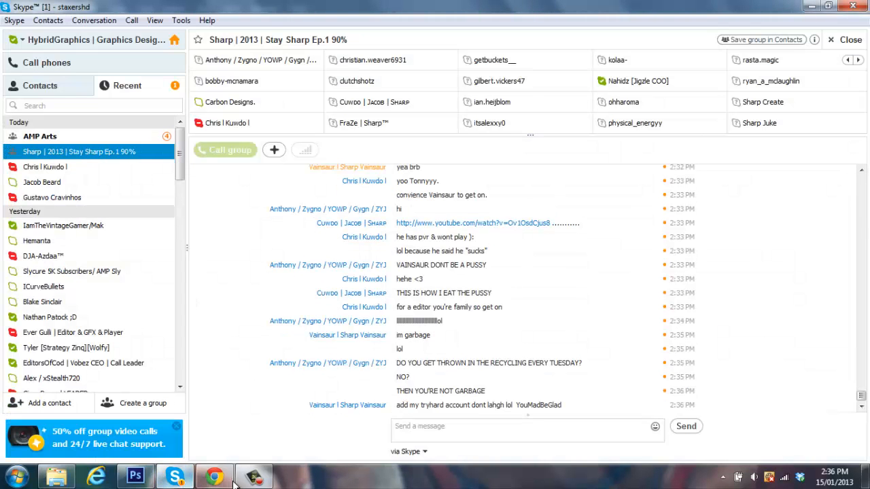
pyautogui.click(151, 480)
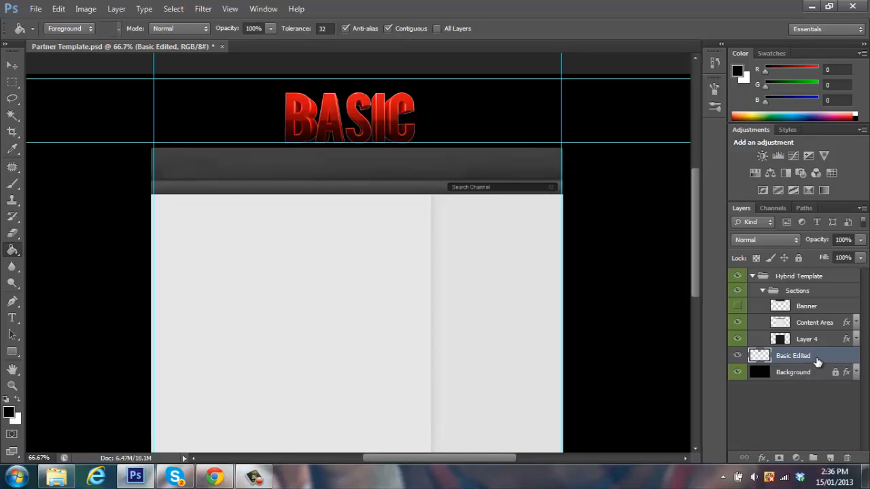
pyautogui.click(811, 376)
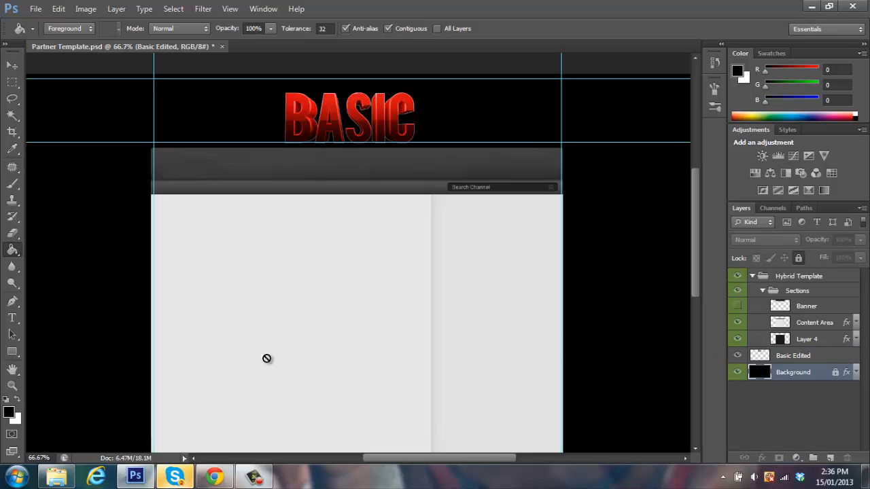
# Step: Try to bring image 8 from the Space folder in Explorer into the Partner Template document
pyautogui.click(57, 478)
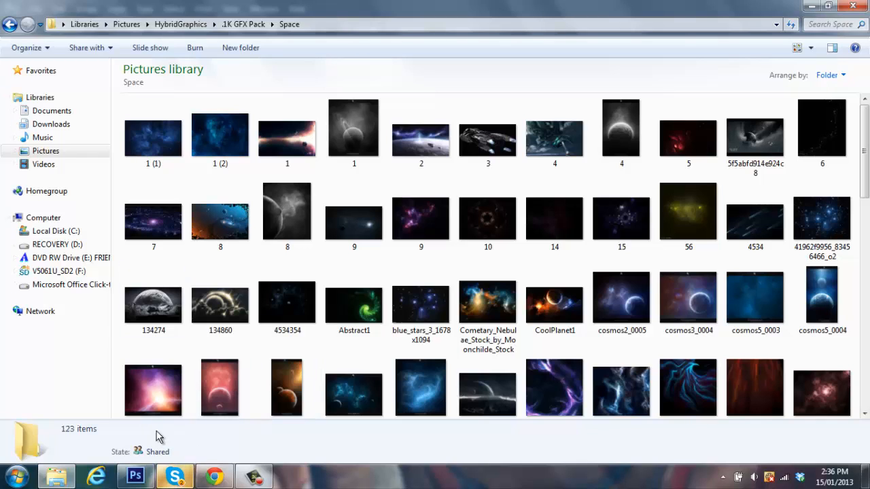
pyautogui.moveTo(282, 203); pyautogui.dragTo(276, 241)
pyautogui.moveTo(159, 471); pyautogui.dragTo(388, 150)
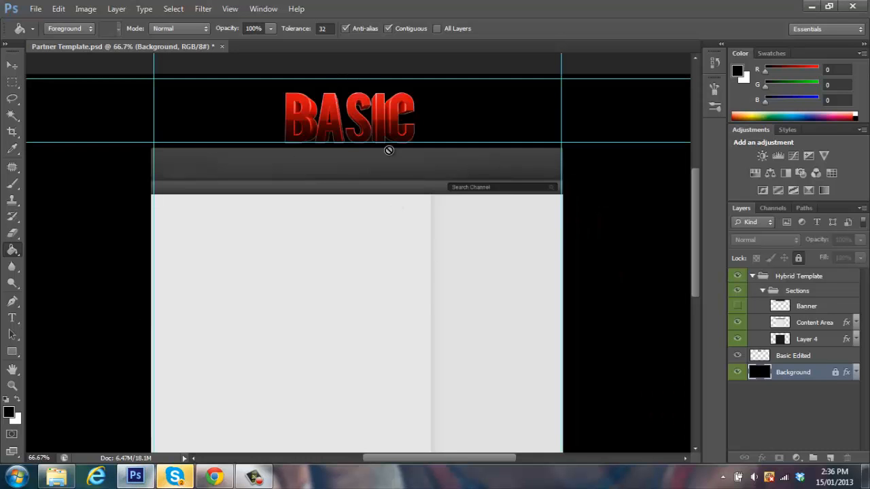
# Step: Start placing an image and browse to the HybridGraphics > .1K GFX Pack > Space folder
pyautogui.click(36, 9)
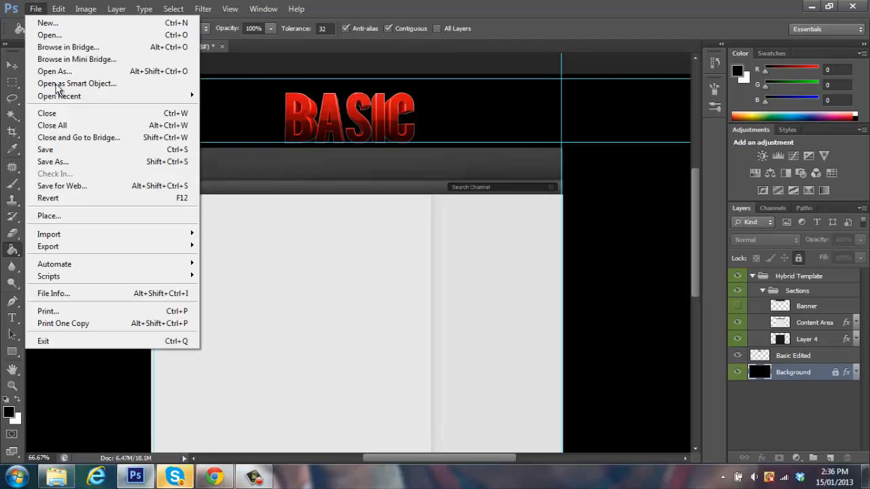
pyautogui.click(55, 216)
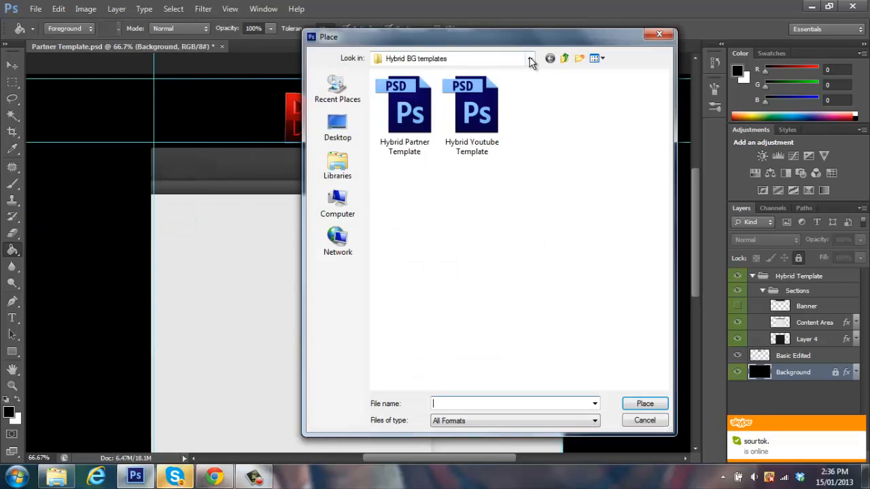
pyautogui.click(530, 59)
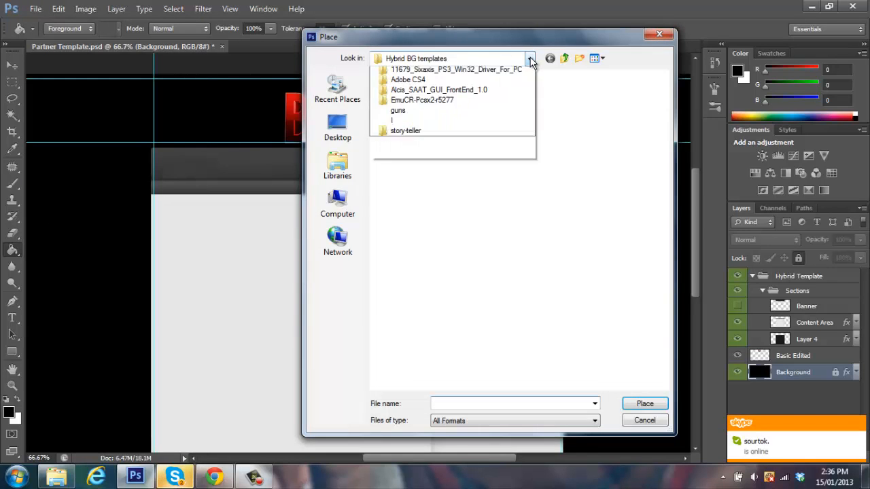
pyautogui.click(418, 146)
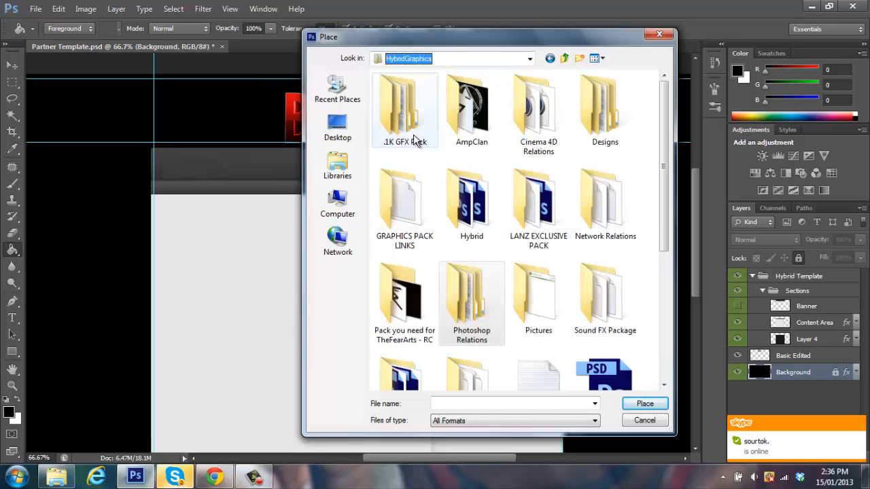
pyautogui.doubleClick(412, 136)
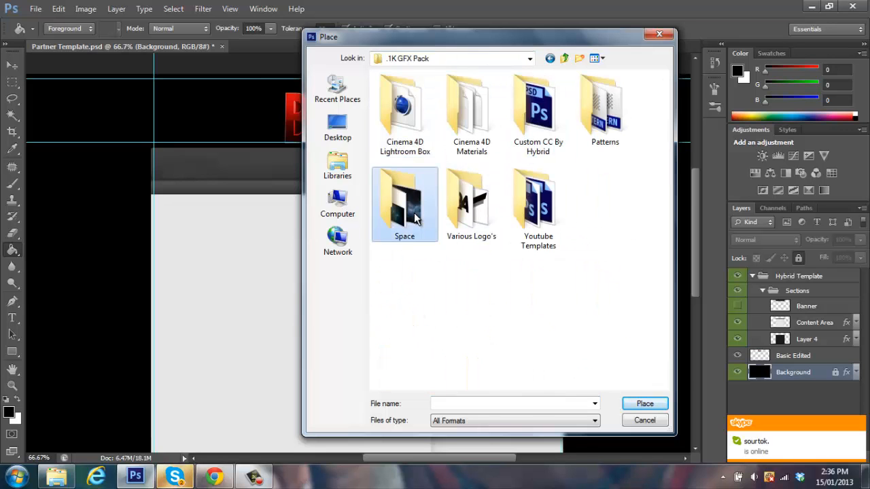
pyautogui.doubleClick(415, 216)
# Step: Choose the stars1 image from the Space folder and place it directly above the Background layer
pyautogui.moveTo(665, 102); pyautogui.dragTo(669, 270)
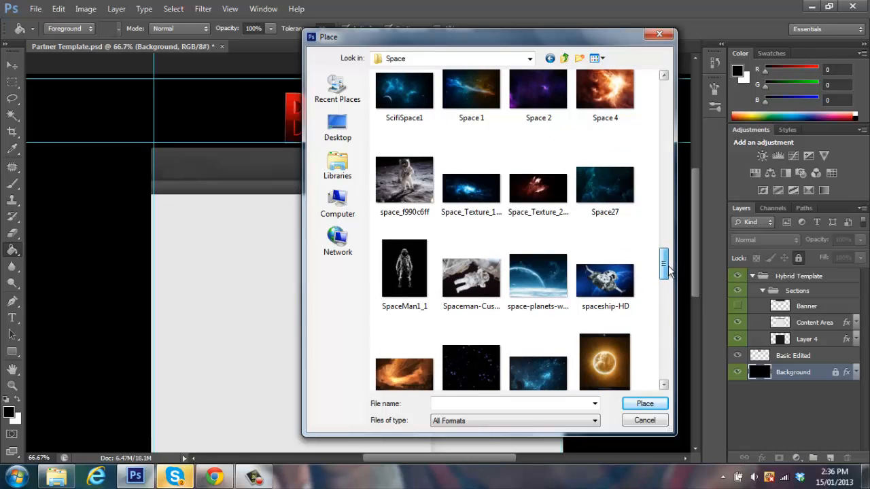
pyautogui.moveTo(669, 270); pyautogui.dragTo(666, 325)
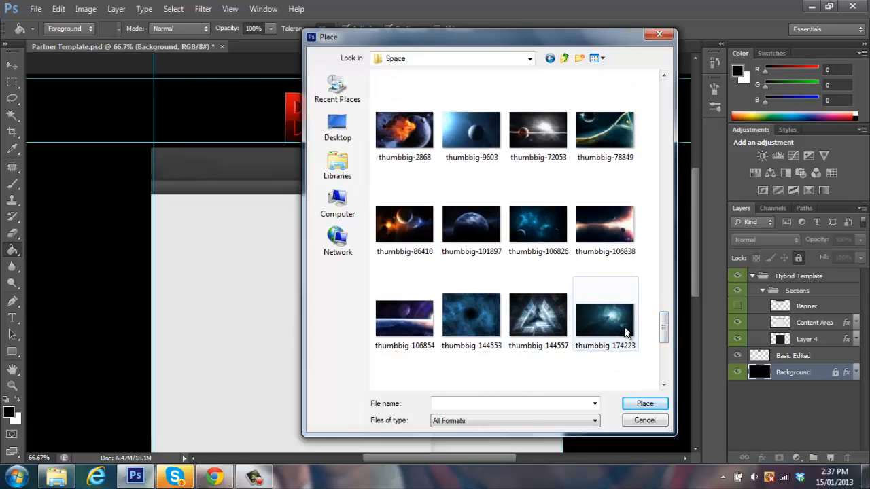
pyautogui.moveTo(664, 311); pyautogui.dragTo(666, 281)
pyautogui.click(556, 199)
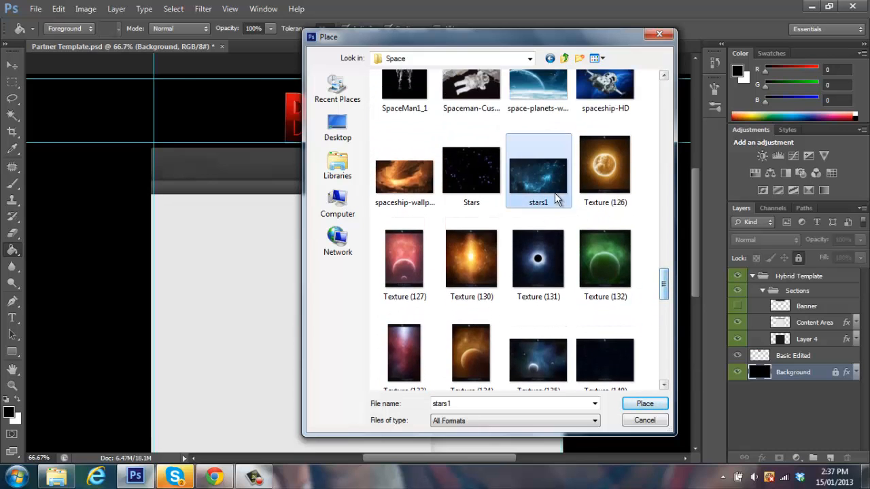
pyautogui.click(645, 404)
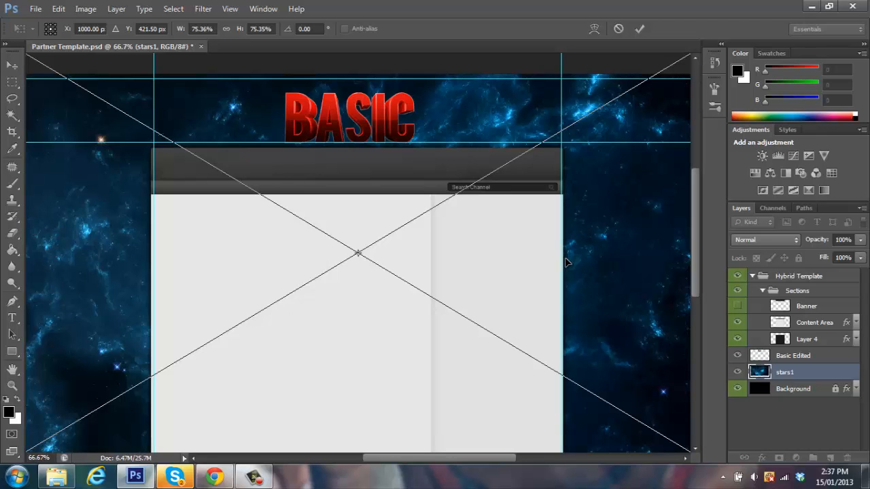
# Step: Scale the stars1 image to about 22% wide and 23% high, and centre it behind the BASIC logo
pyautogui.hotkey('ctrl', '-')
pyautogui.hotkey('ctrl', '-')
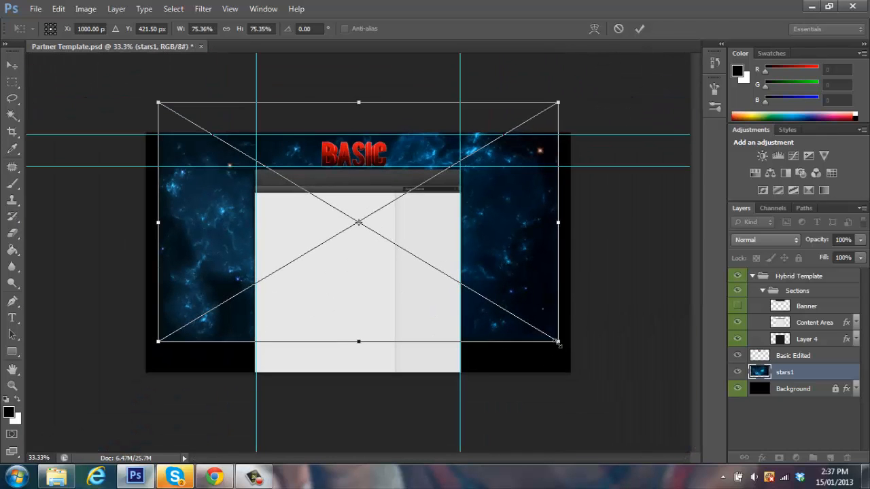
pyautogui.moveTo(558, 342); pyautogui.dragTo(274, 185)
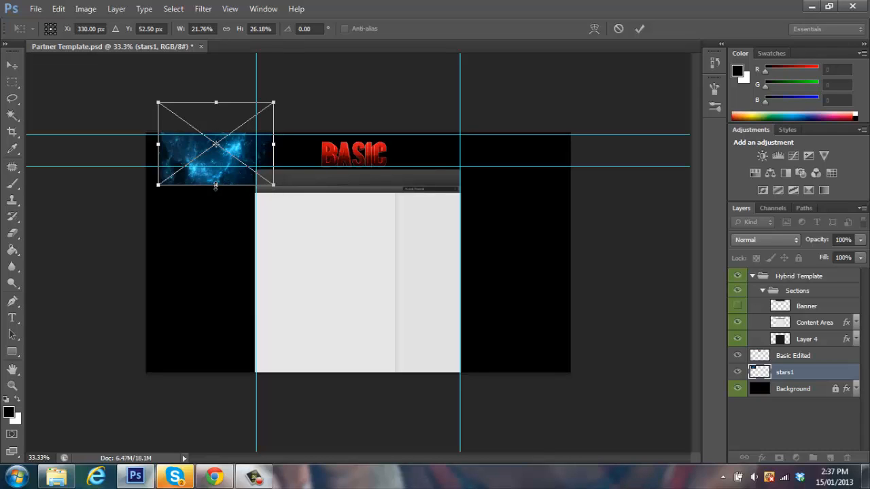
pyautogui.moveTo(216, 186); pyautogui.dragTo(361, 166)
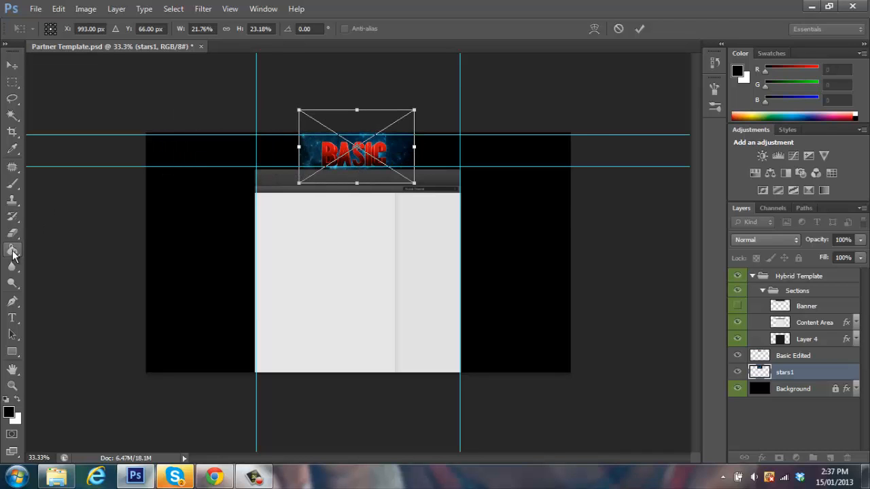
# Step: Commit the stars1 placement and rasterize its smart object
pyautogui.click(13, 250)
pyautogui.click(371, 189)
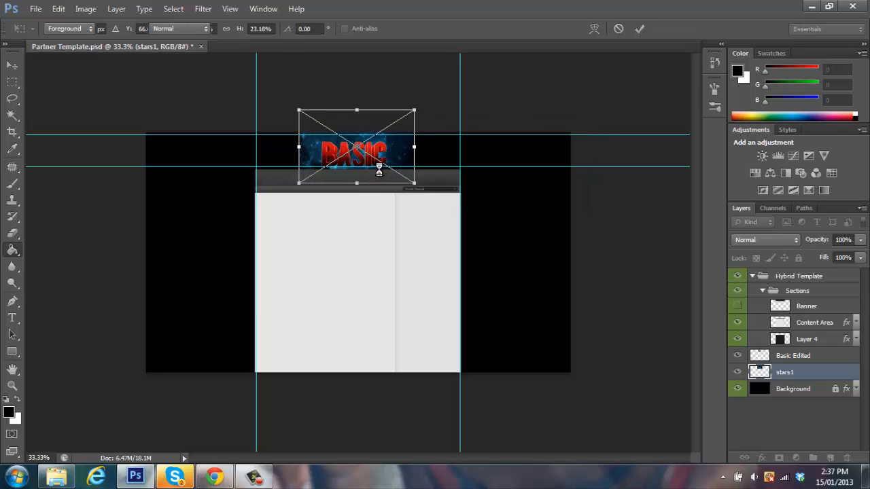
pyautogui.click(388, 207)
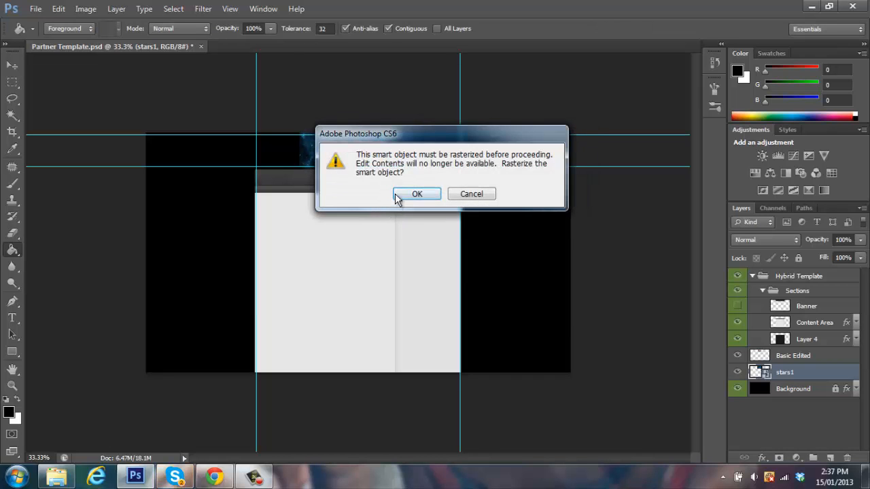
pyautogui.click(396, 197)
pyautogui.hotkey('ctrl', '+')
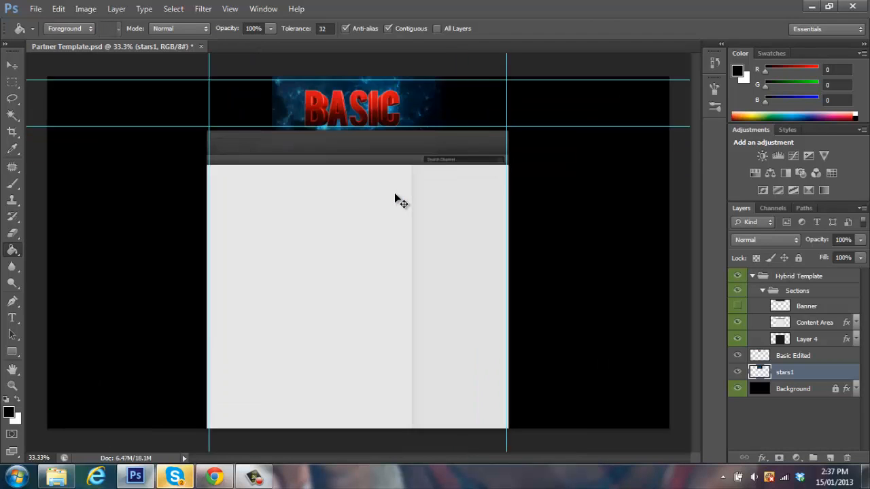
pyautogui.hotkey('ctrl', '+')
pyautogui.scroll(2, 401, 199)
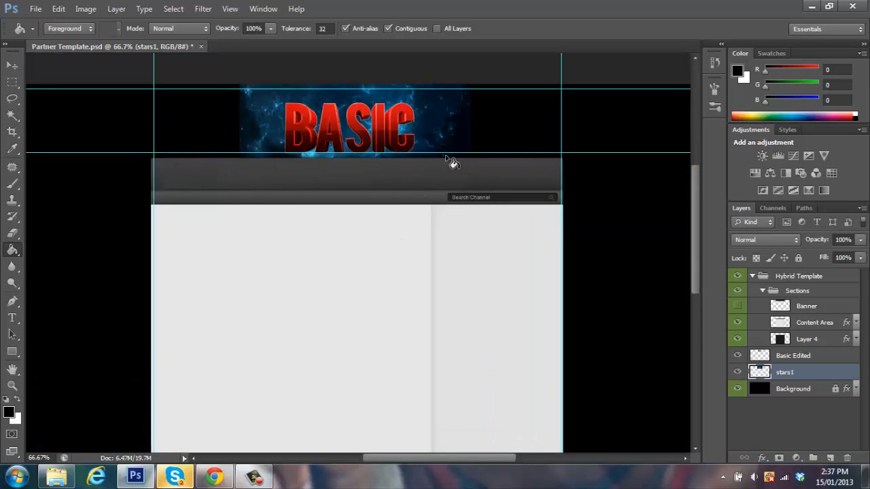
# Step: Check the contents of the .1K GFX Pack folder in Explorer and return to Photoshop
pyautogui.click(68, 471)
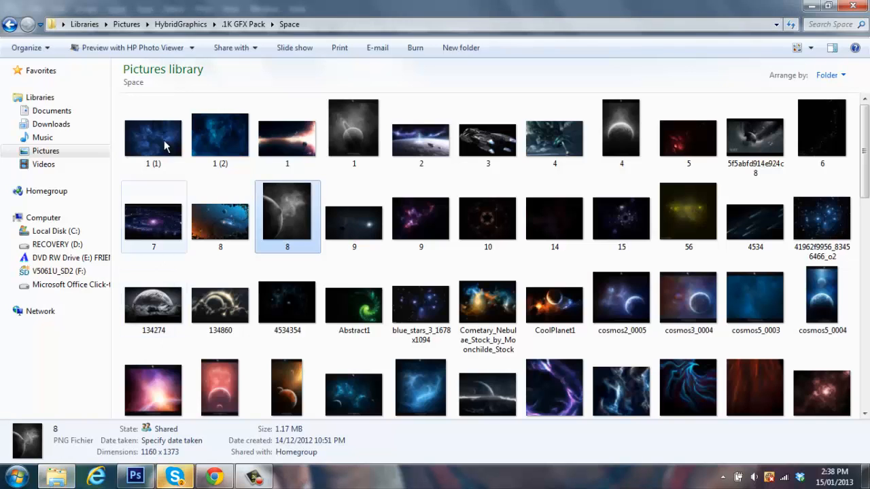
pyautogui.click(241, 25)
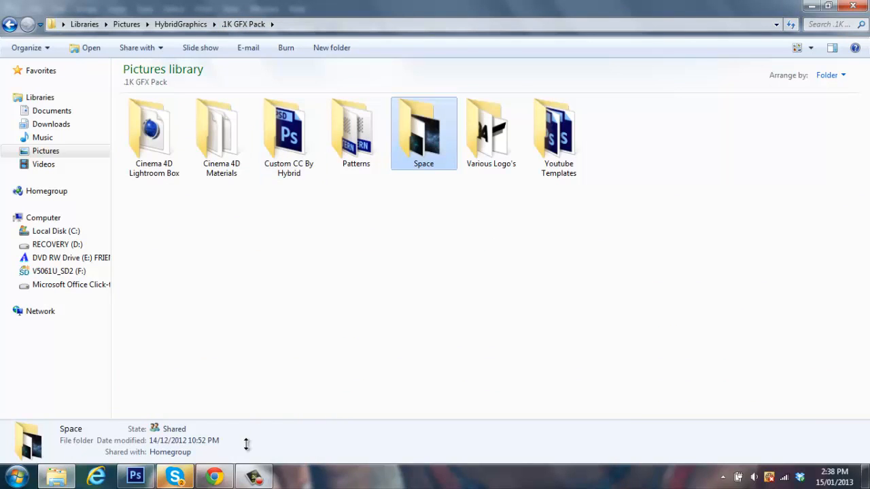
pyautogui.click(135, 478)
# Step: Open the Custom CC file from the .1K GFX Pack > Custom CC By Hybrid folder
pyautogui.click(36, 8)
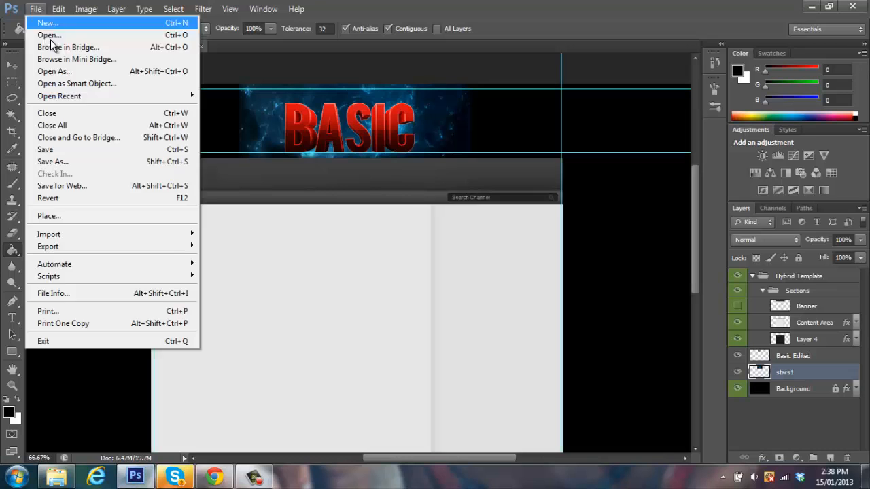
pyautogui.click(53, 38)
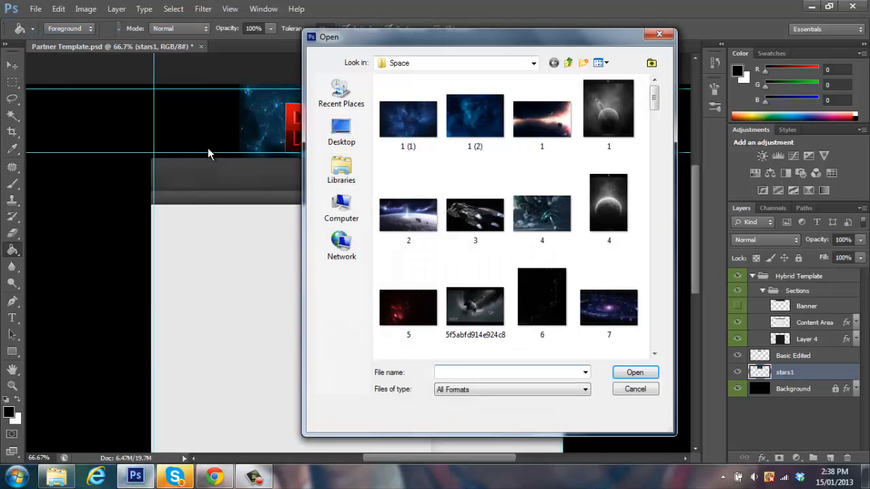
pyautogui.click(533, 62)
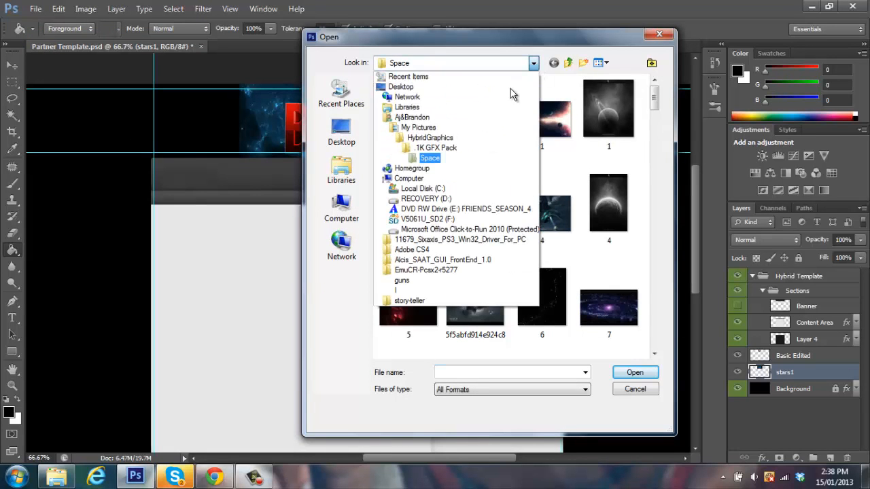
pyautogui.click(418, 154)
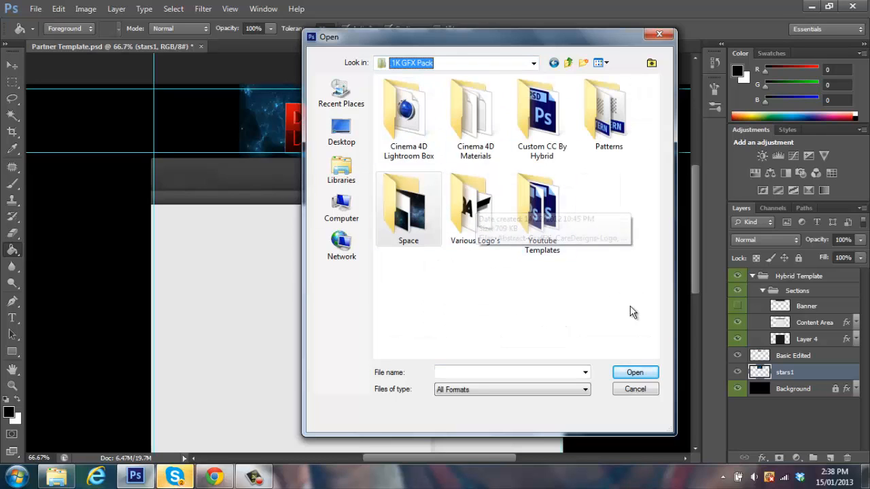
pyautogui.doubleClick(547, 135)
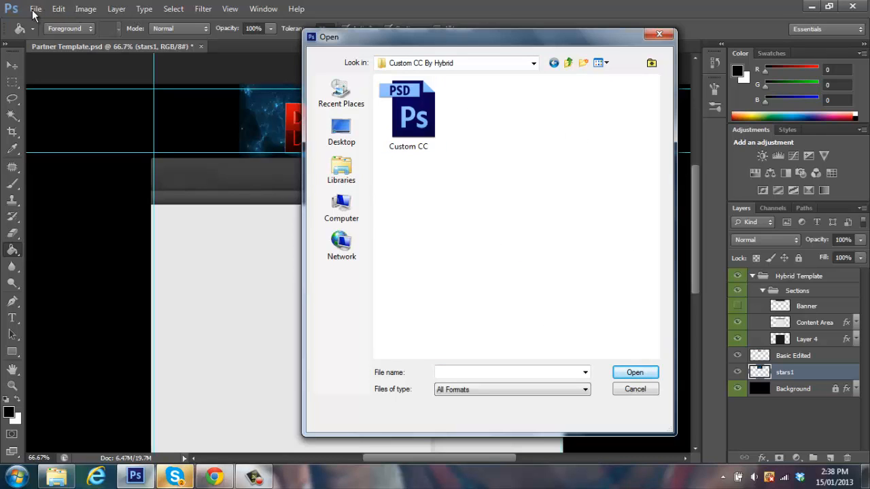
pyautogui.click(420, 139)
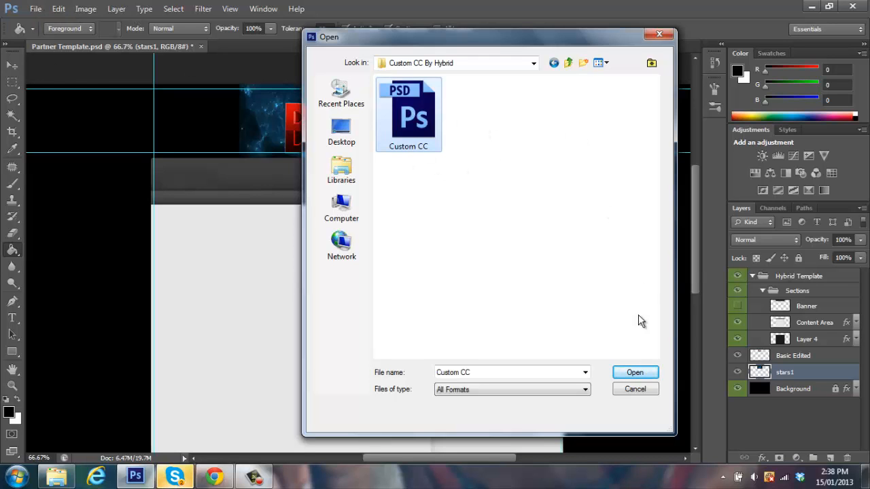
pyautogui.click(646, 372)
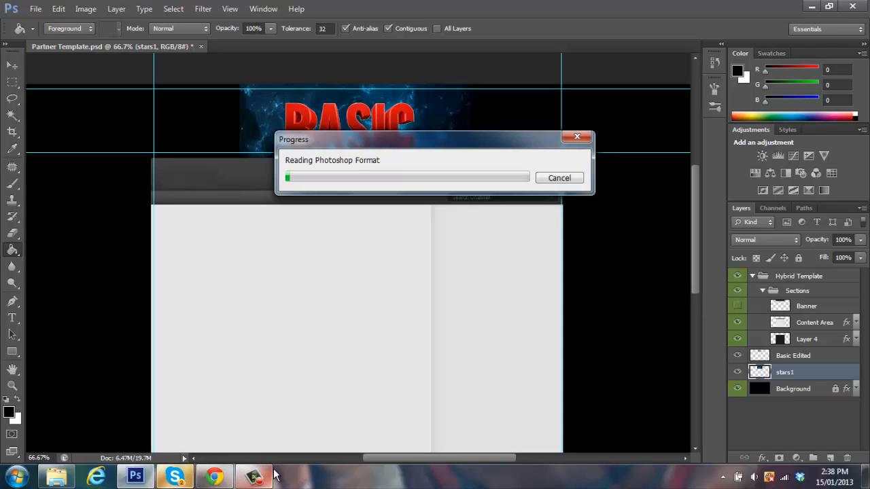
pyautogui.click(254, 477)
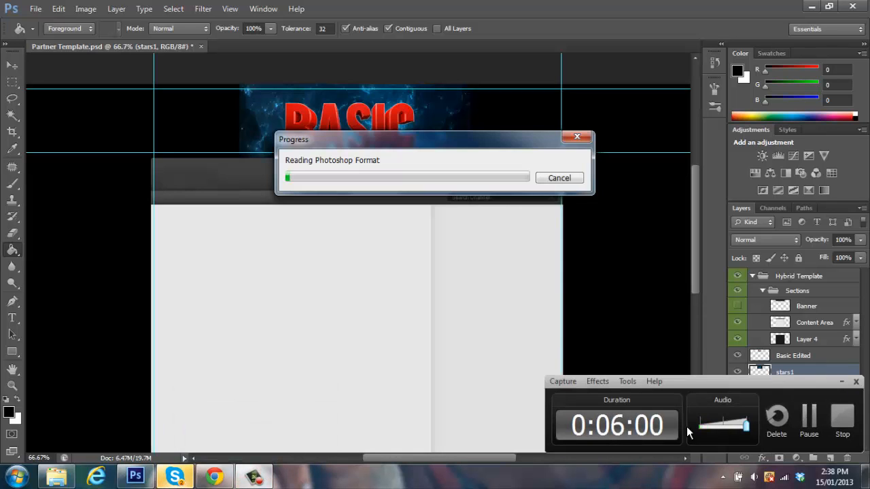
pyautogui.click(817, 425)
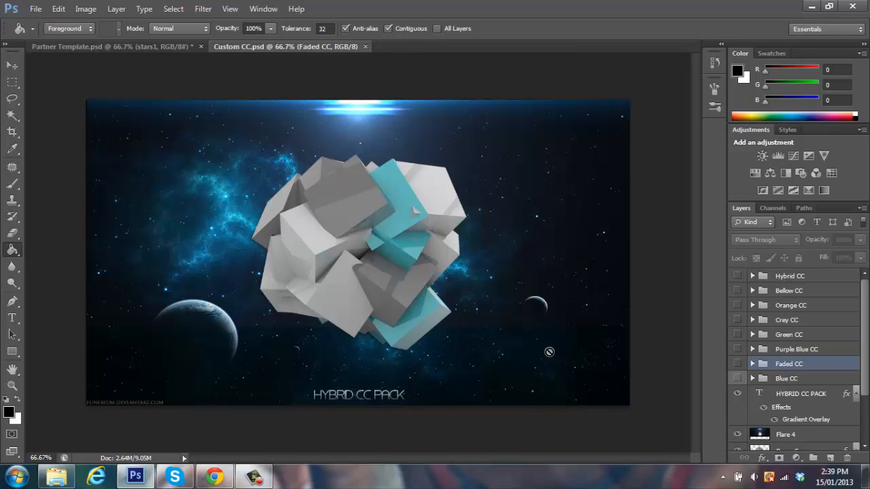
# Step: Activate the Move tool and preview the Blue CC and Faded CC groups one at a time in Custom CC
pyautogui.click(12, 65)
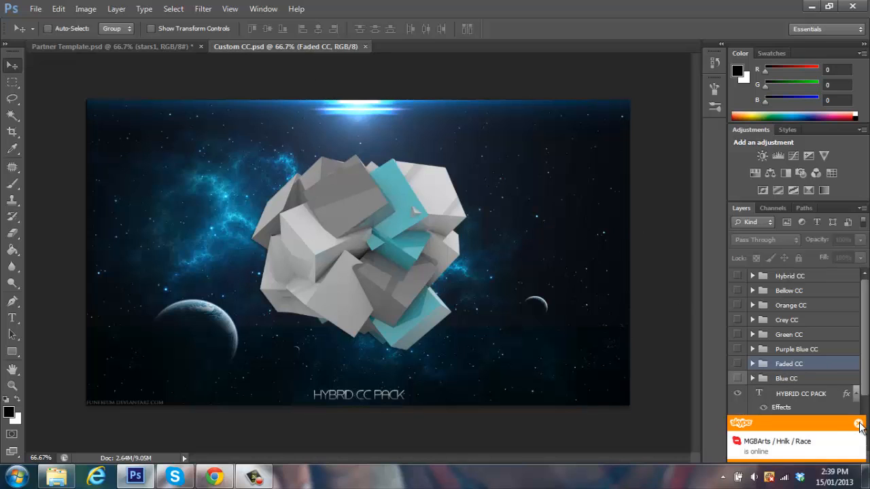
pyautogui.click(737, 379)
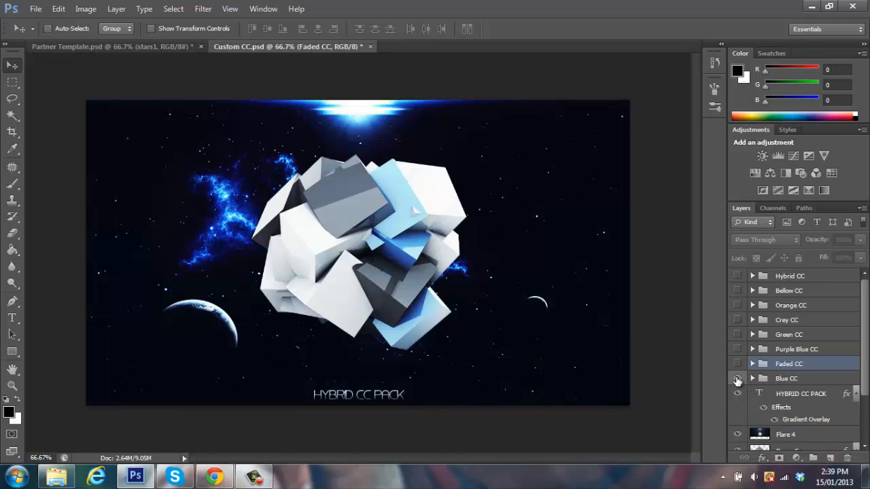
pyautogui.click(738, 364)
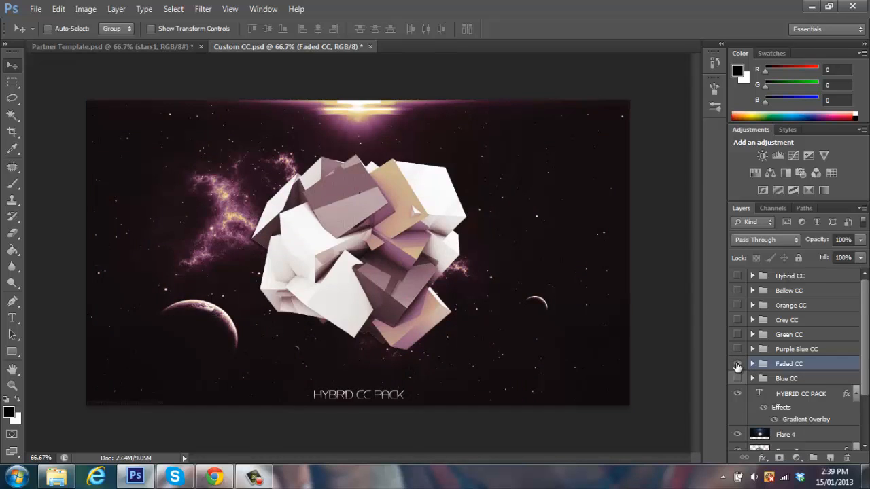
# Step: Hide the Faded CC group and preview the Purple Blue CC, Green CC and Crey CC groups one at a time
pyautogui.click(738, 366)
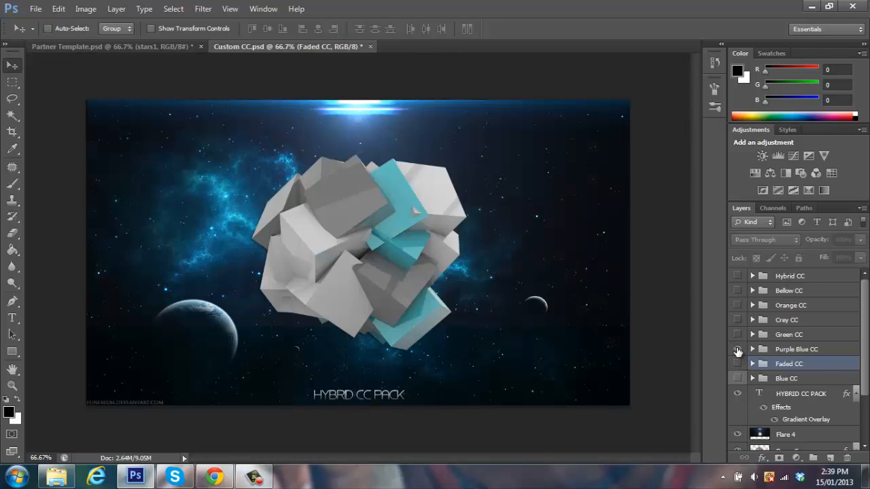
pyautogui.click(738, 350)
pyautogui.click(738, 350)
pyautogui.click(738, 335)
pyautogui.click(738, 322)
pyautogui.click(739, 321)
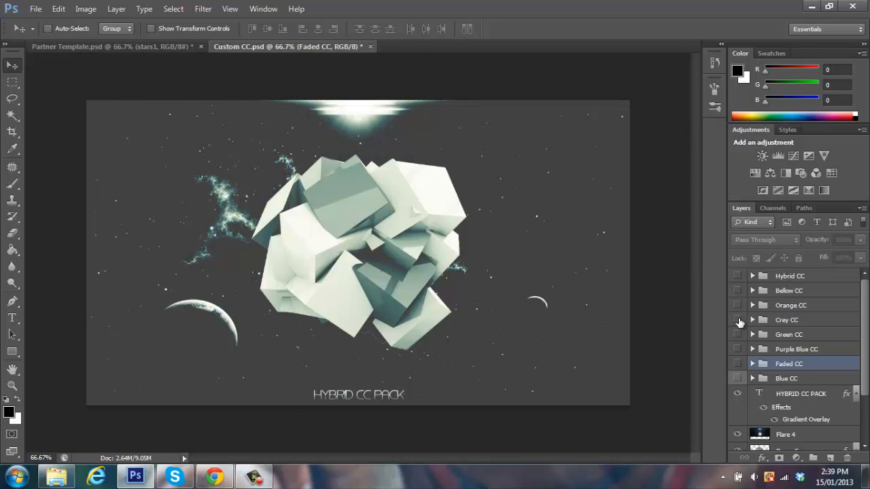
pyautogui.click(738, 321)
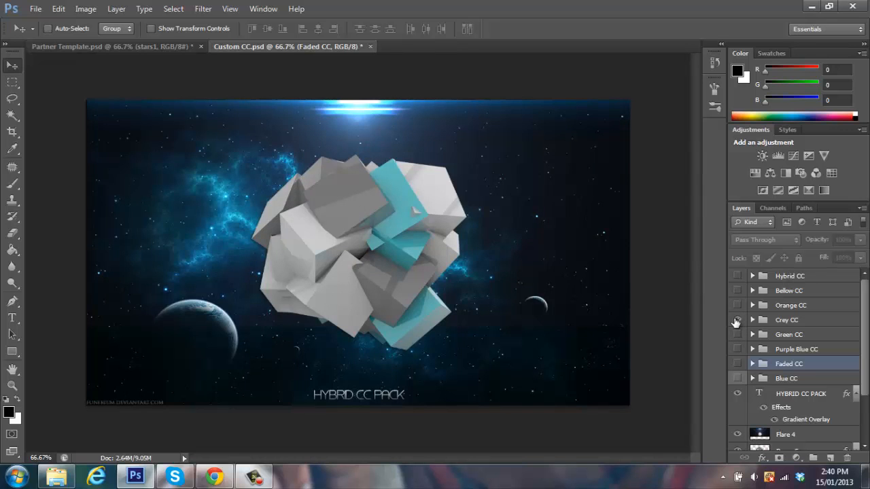
pyautogui.click(737, 321)
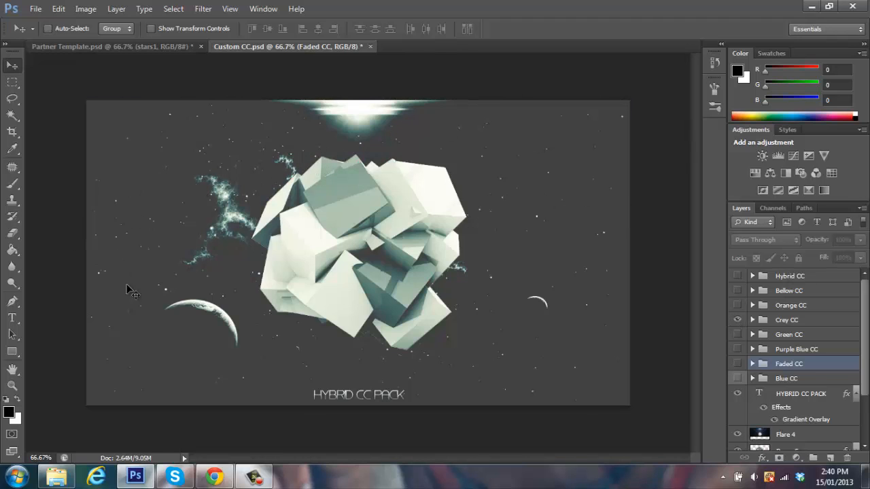
pyautogui.click(739, 321)
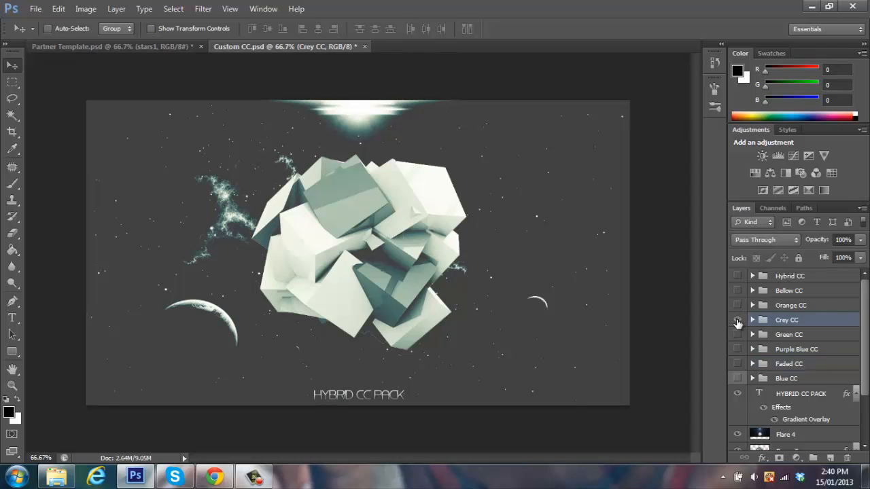
pyautogui.click(738, 321)
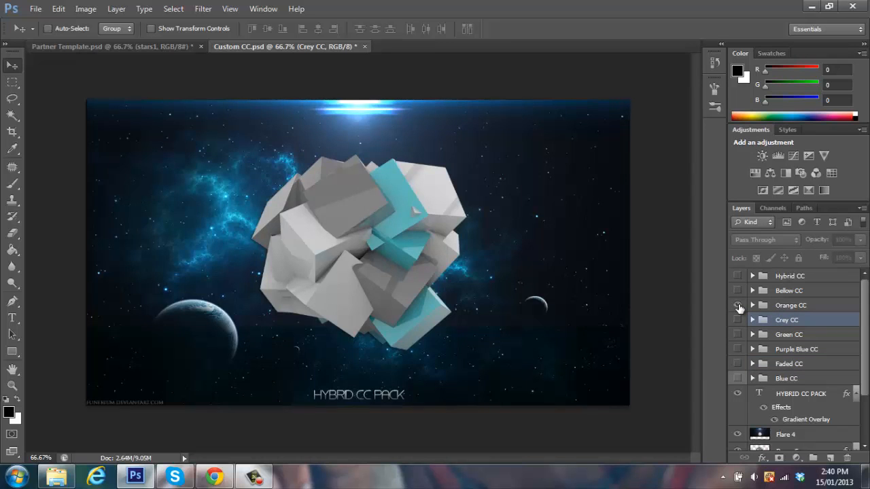
# Step: Preview the Orange CC, Bellow CC, Hybrid CC and Faded CC groups one at a time, leaving them all hidden
pyautogui.click(738, 306)
pyautogui.click(738, 306)
pyautogui.click(738, 291)
pyautogui.click(737, 291)
pyautogui.click(737, 276)
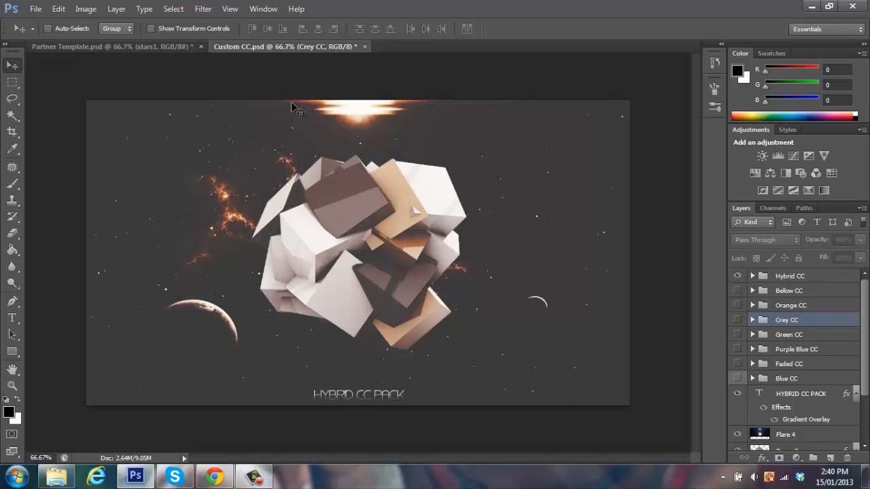
pyautogui.click(738, 277)
pyautogui.click(781, 278)
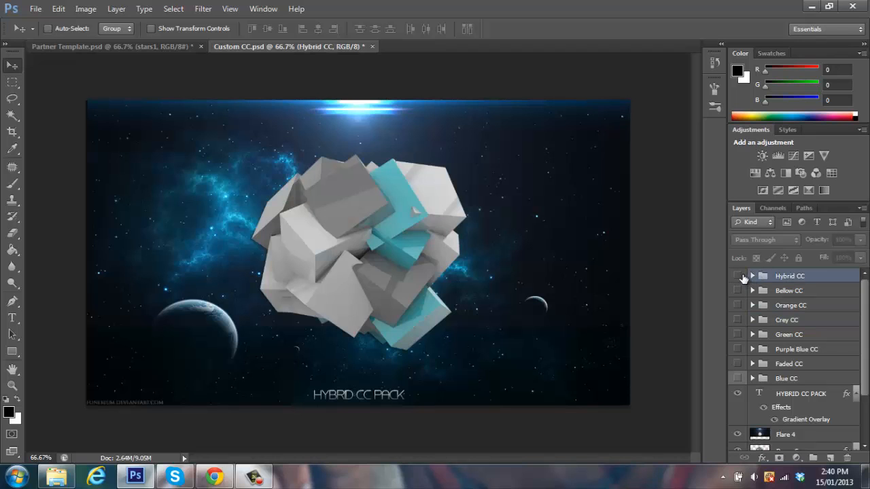
pyautogui.click(739, 278)
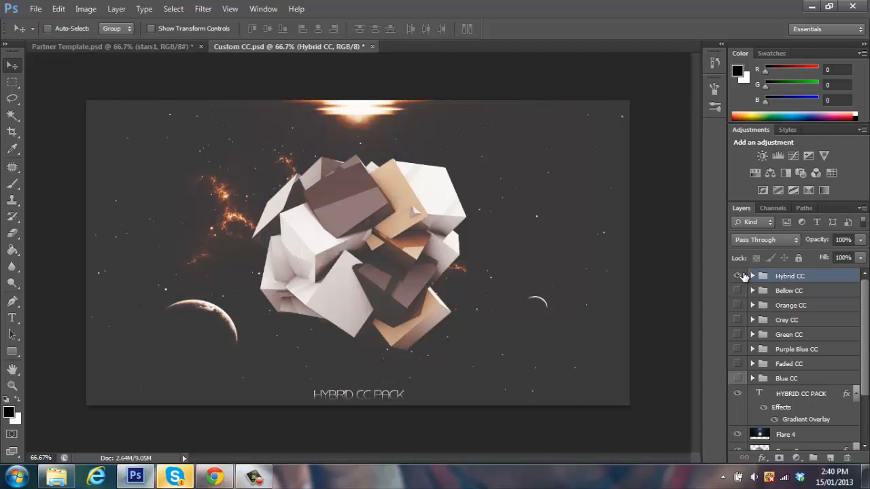
pyautogui.click(738, 276)
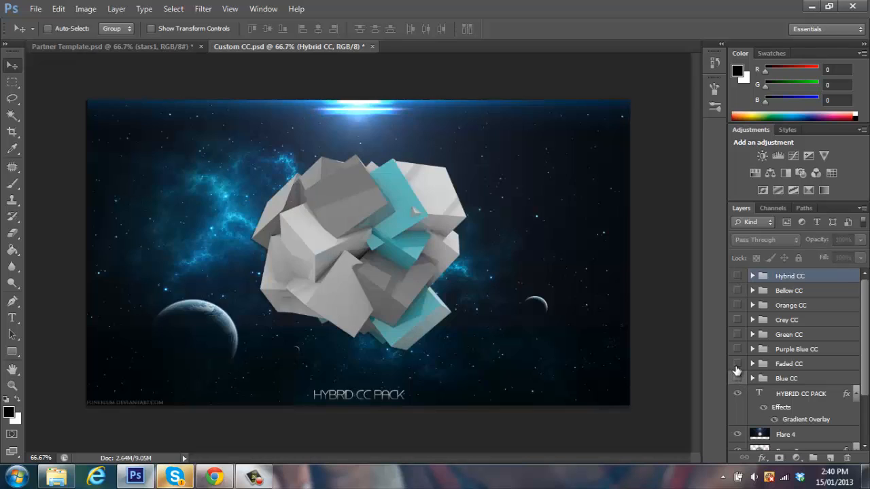
pyautogui.click(760, 362)
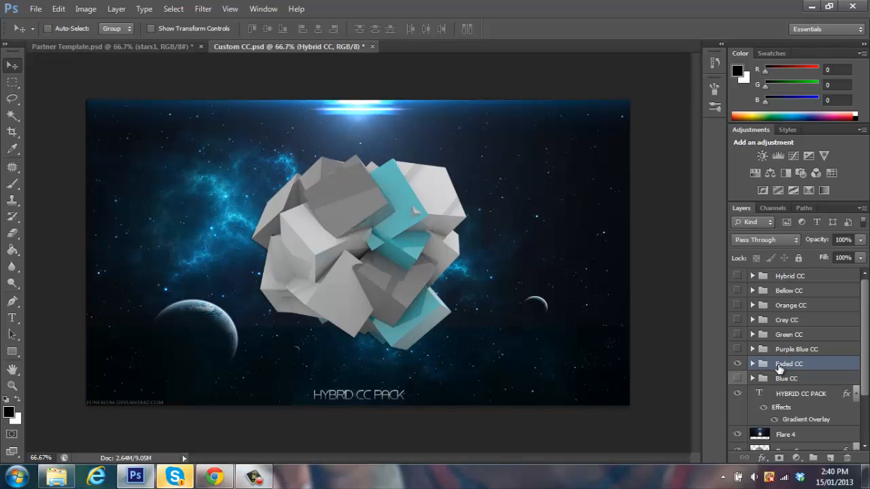
pyautogui.click(738, 364)
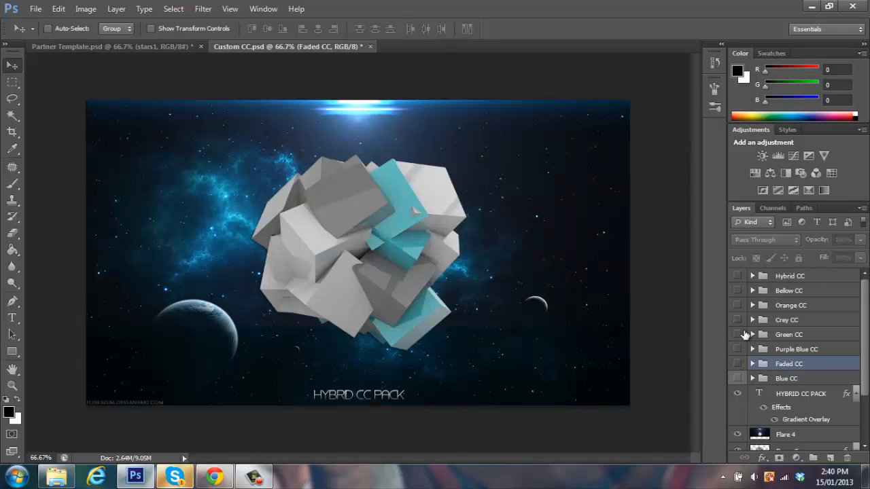
# Step: Show and select the Blue CC group, and detach Custom CC into a floating window over Partner Template
pyautogui.click(738, 379)
pyautogui.click(784, 380)
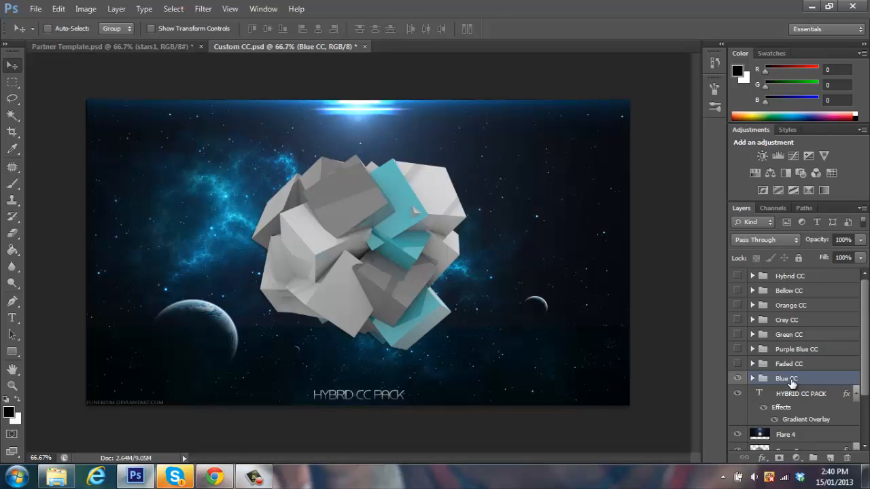
pyautogui.moveTo(285, 42); pyautogui.dragTo(109, 270)
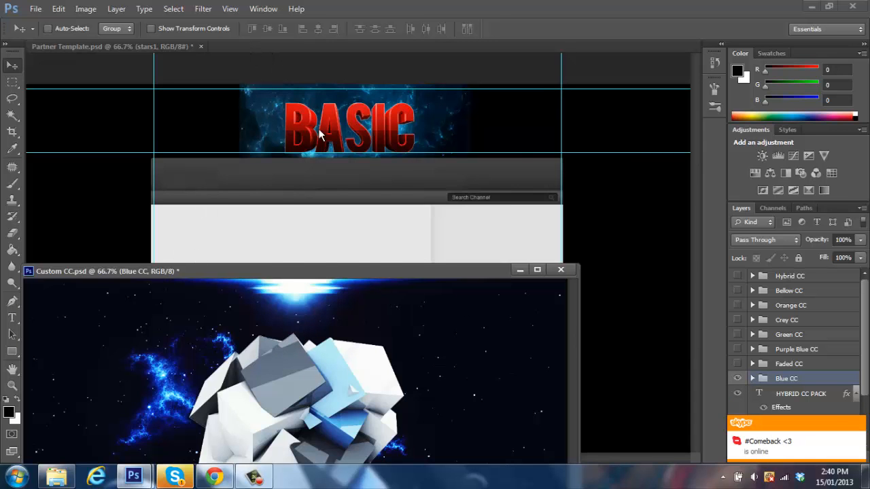
pyautogui.moveTo(163, 276); pyautogui.dragTo(348, 49)
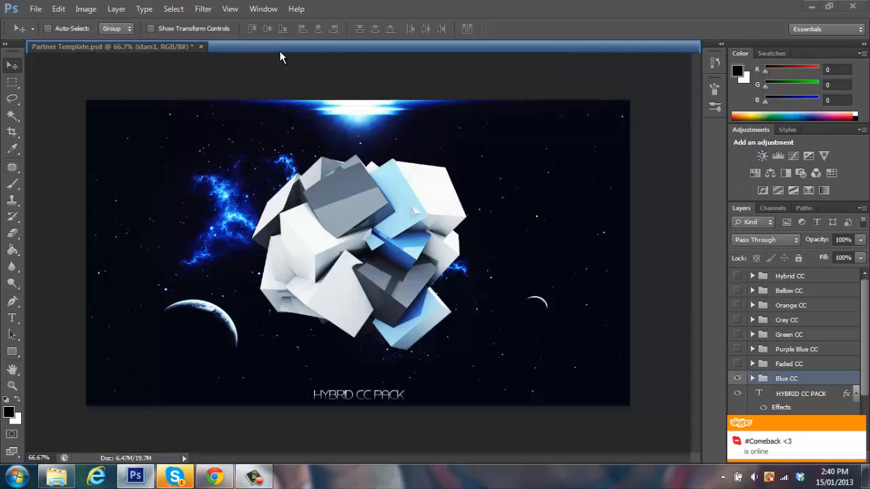
pyautogui.moveTo(236, 46); pyautogui.dragTo(68, 208)
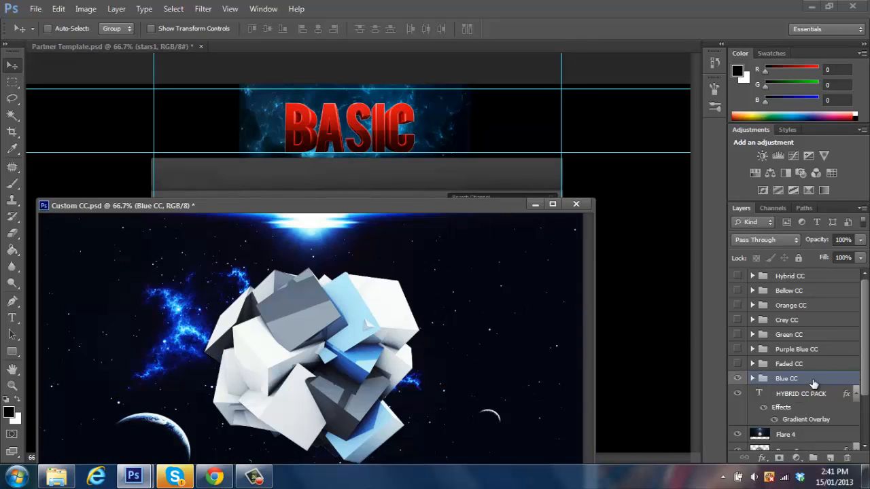
# Step: Copy the Blue CC group into Partner Template, redock Custom CC, and move the group directly above the Basic Edited layer
pyautogui.moveTo(810, 378); pyautogui.dragTo(366, 116)
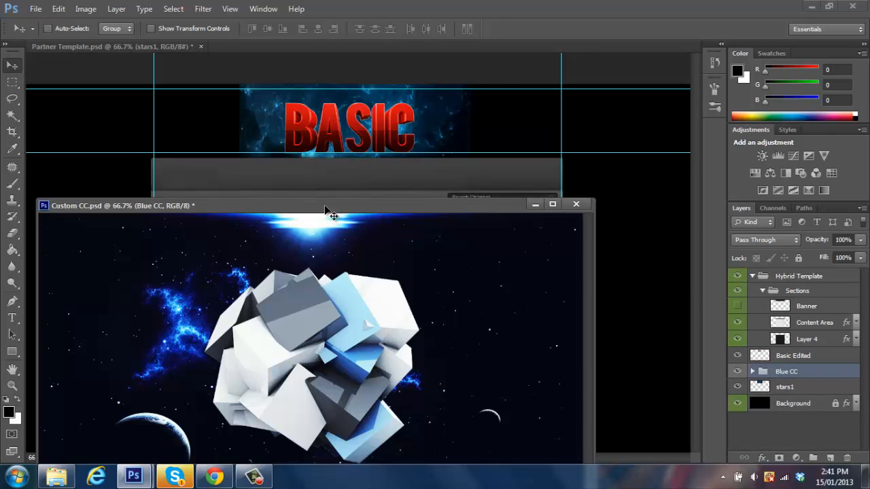
pyautogui.moveTo(363, 204); pyautogui.dragTo(508, 48)
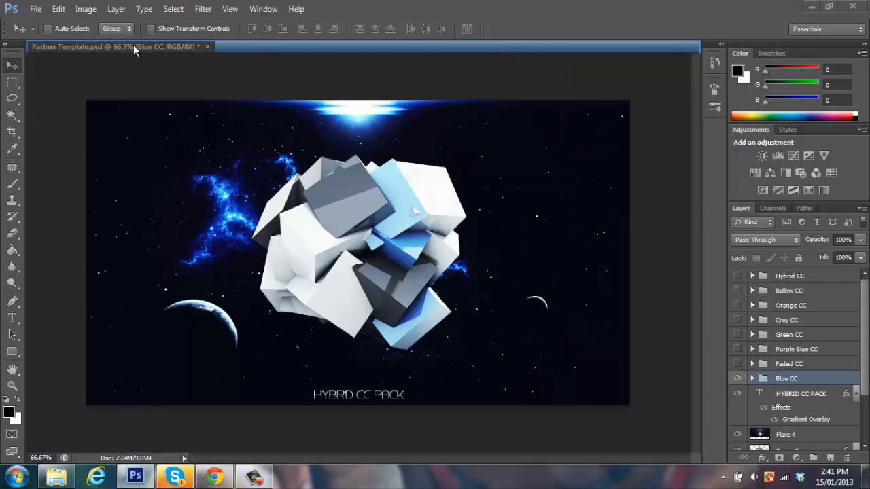
pyautogui.click(112, 47)
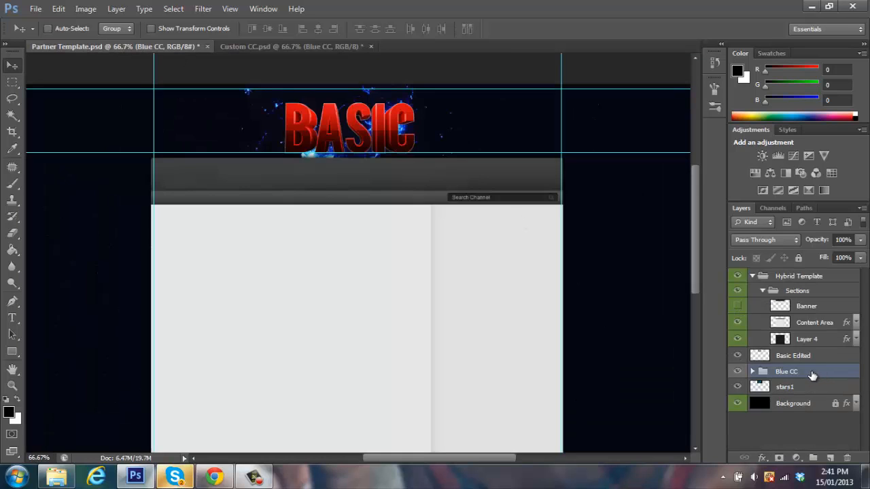
pyautogui.moveTo(811, 374); pyautogui.dragTo(794, 365)
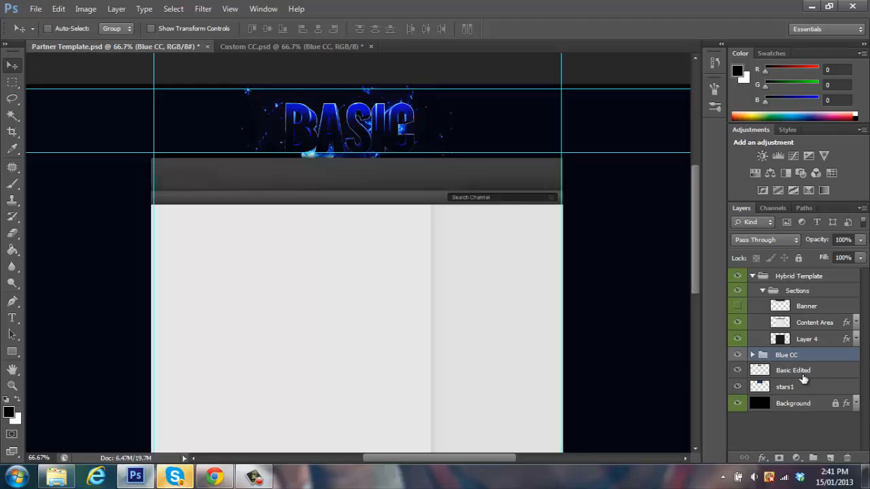
# Step: Add a new empty layer directly above Basic Edited and activate the Brush tool
pyautogui.click(803, 372)
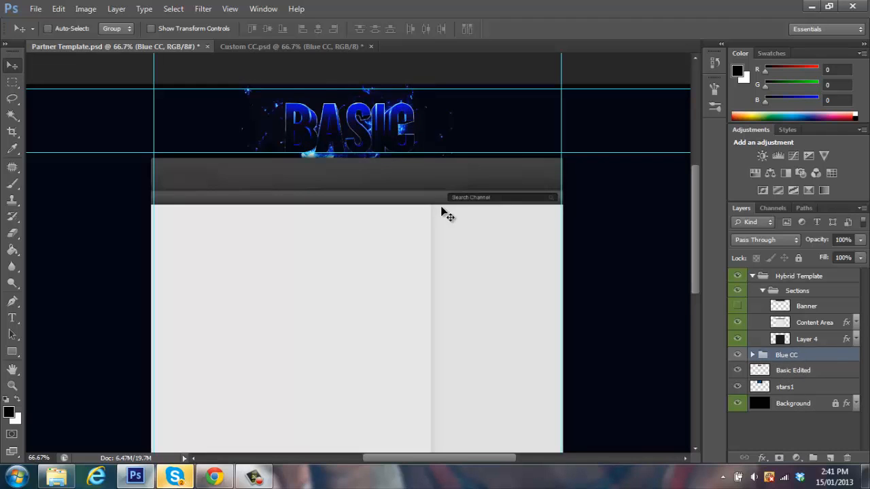
pyautogui.click(11, 187)
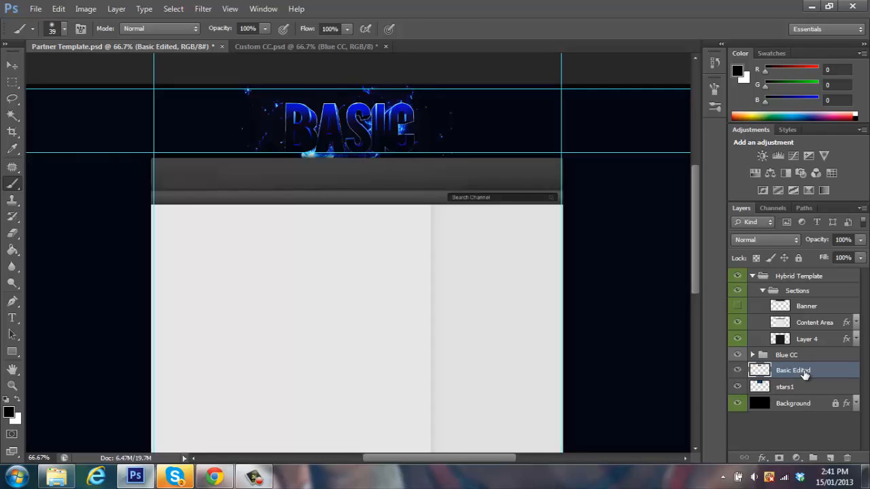
pyautogui.click(829, 457)
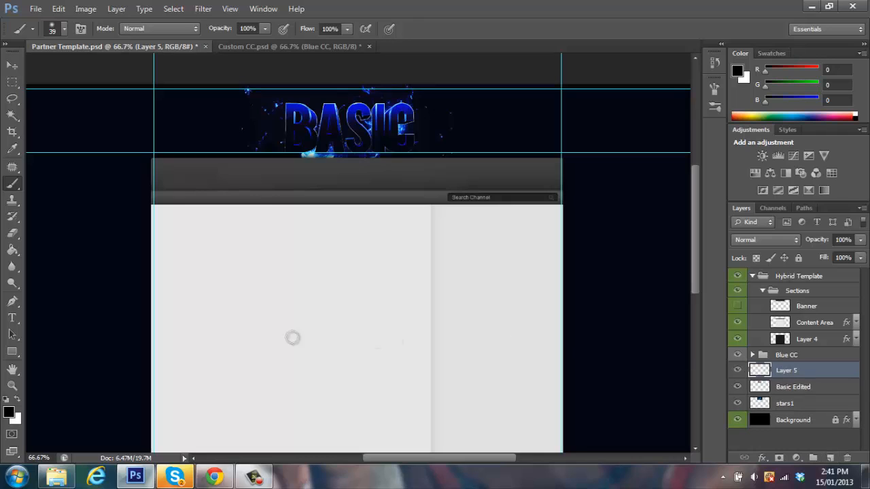
# Step: Paint white over the whole BASIC logo on the new layer with a soft 98 px brush at 0% hardness
pyautogui.click(18, 404)
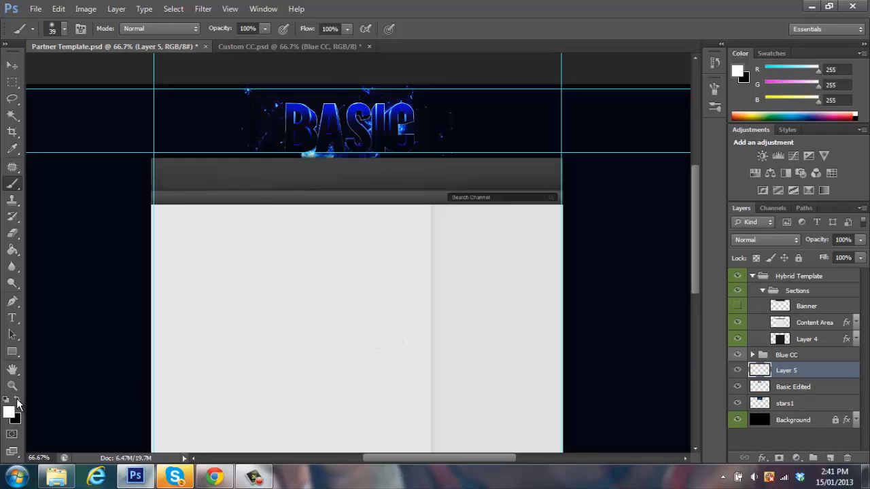
pyautogui.click(63, 27)
pyautogui.click(79, 70)
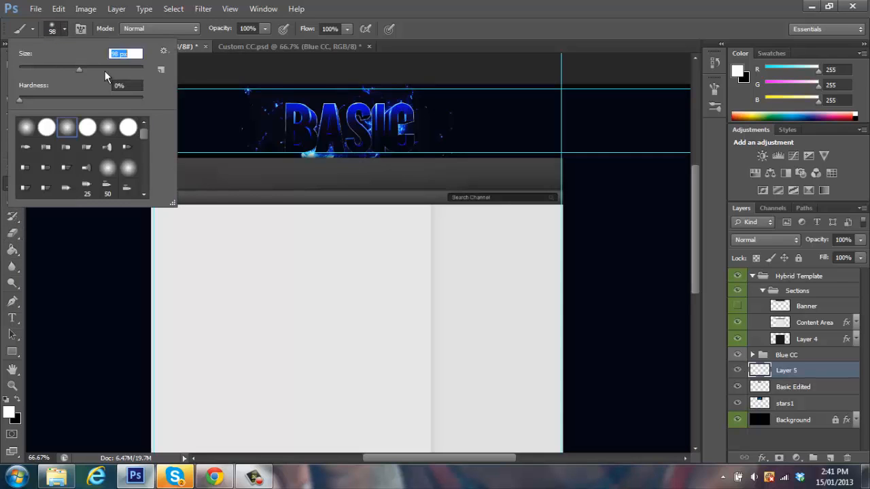
pyautogui.click(284, 110)
pyautogui.moveTo(275, 115)
pyautogui.mouseDown()
pyautogui.moveTo(359, 127)
pyautogui.moveTo(340, 140)
pyautogui.moveTo(307, 140)
pyautogui.moveTo(421, 144)
pyautogui.mouseUp()
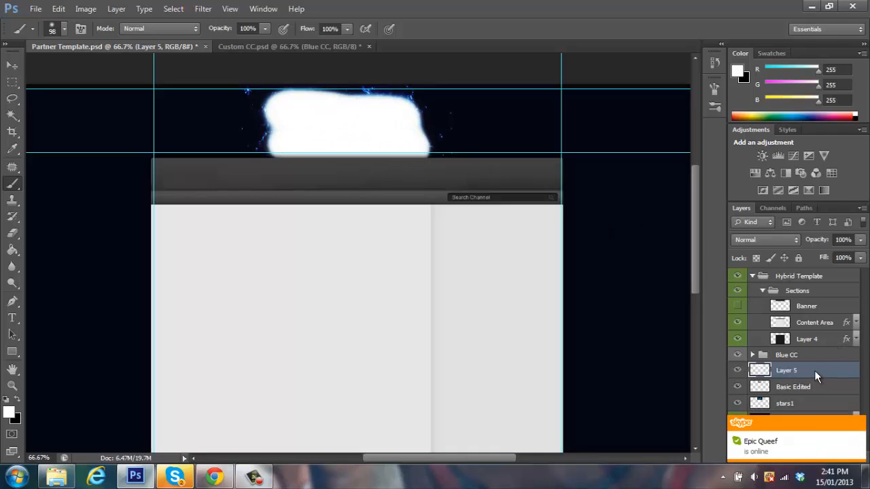
# Step: Clip the white layer to Basic Edited and set it to Overlay blending at 46% opacity
pyautogui.rightClick(814, 371)
pyautogui.click(740, 172)
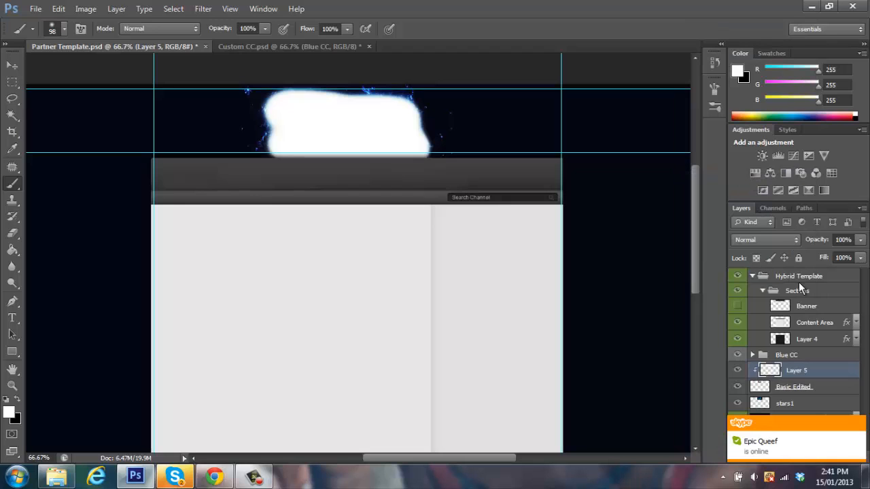
pyautogui.click(778, 241)
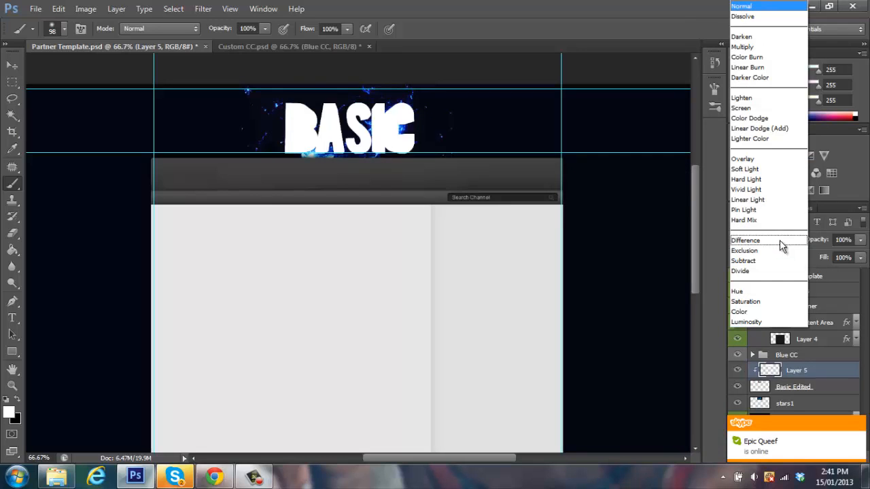
pyautogui.click(771, 161)
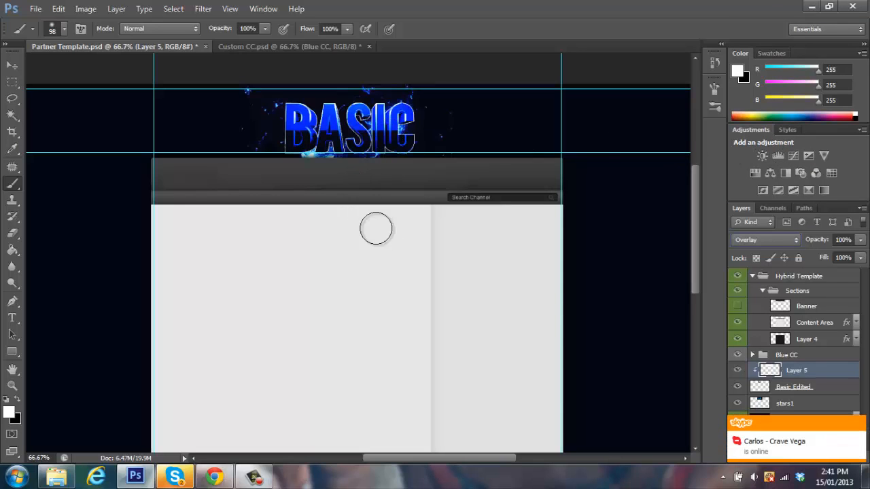
pyautogui.click(860, 240)
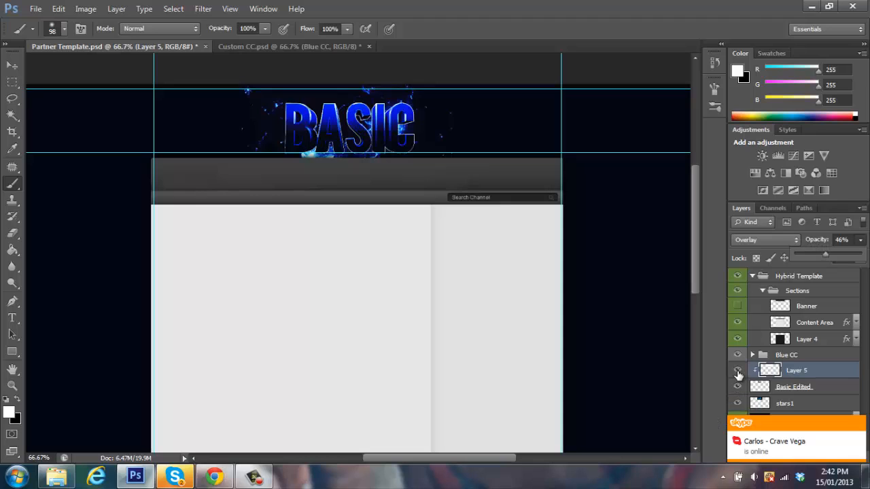
# Step: Compare the logo with and without the clipped white layer, and merge that layer down into Basic Edited
pyautogui.click(738, 372)
pyautogui.click(738, 372)
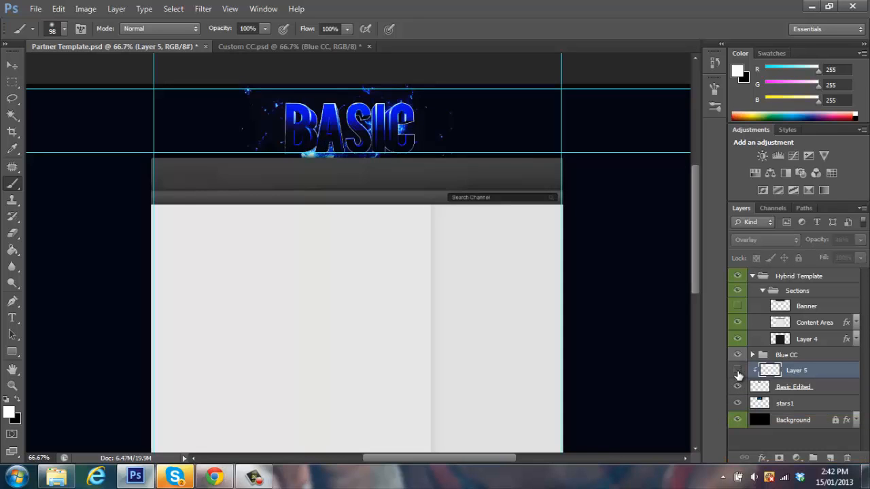
pyautogui.click(738, 373)
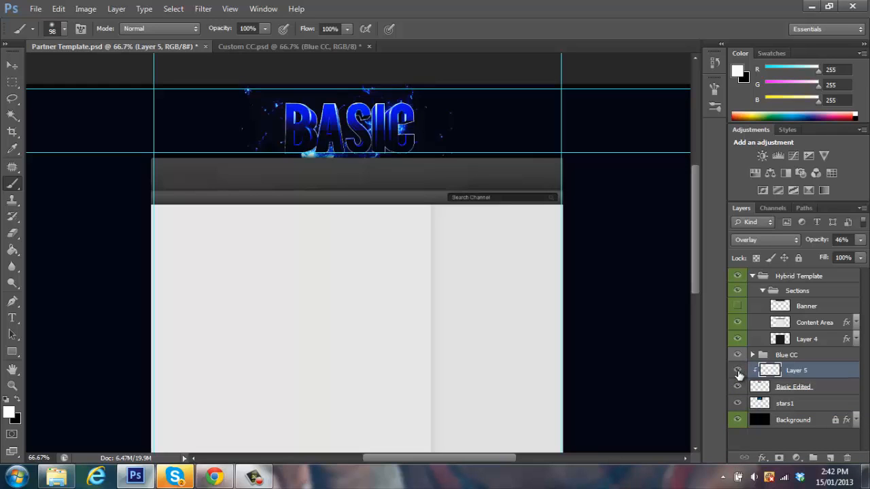
pyautogui.rightClick(825, 371)
pyautogui.click(750, 308)
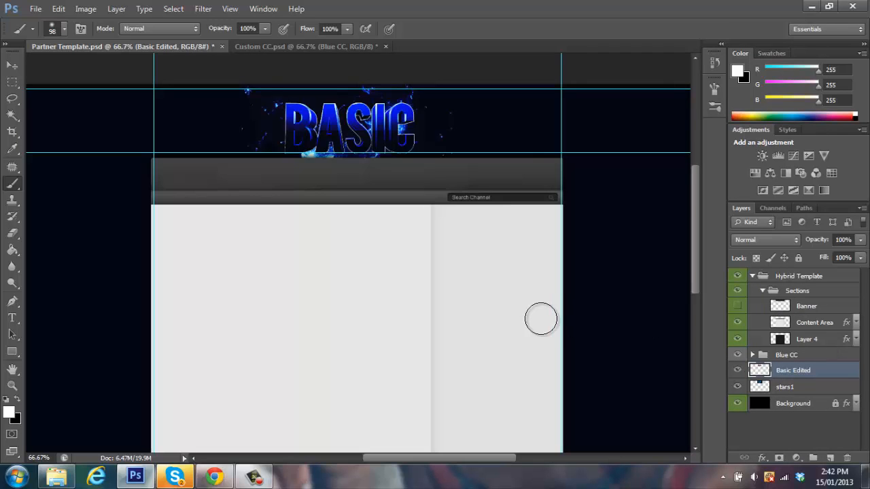
# Step: Inspect the BASIC logo at 100% zoom, and browse the images in the Space folder of the .1K GFX Pack
pyautogui.hotkey('ctrl', '+')
pyautogui.scroll(1, 541, 320)
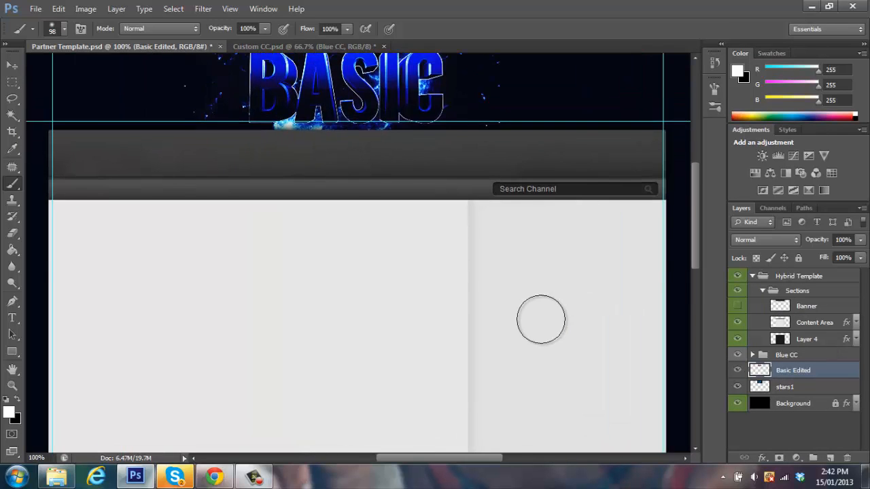
pyautogui.scroll(3, 541, 320)
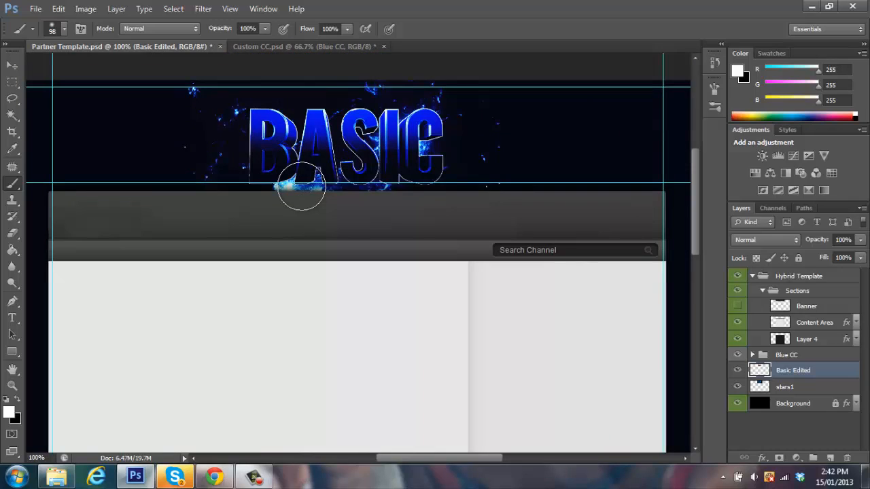
pyautogui.click(56, 476)
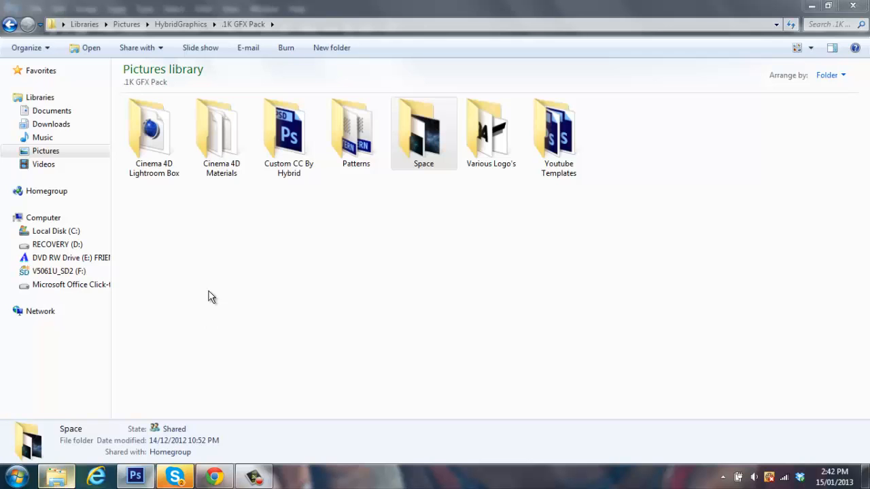
pyautogui.click(422, 158)
pyautogui.doubleClick(421, 157)
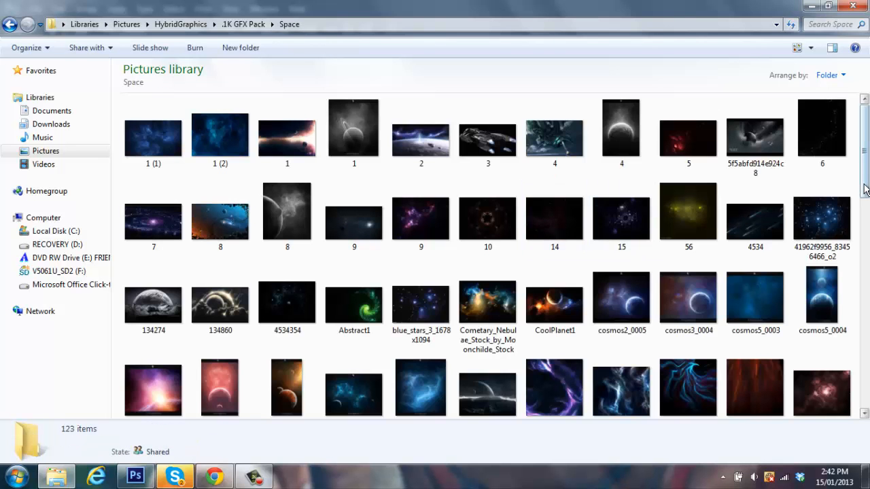
pyautogui.moveTo(864, 194); pyautogui.dragTo(868, 323)
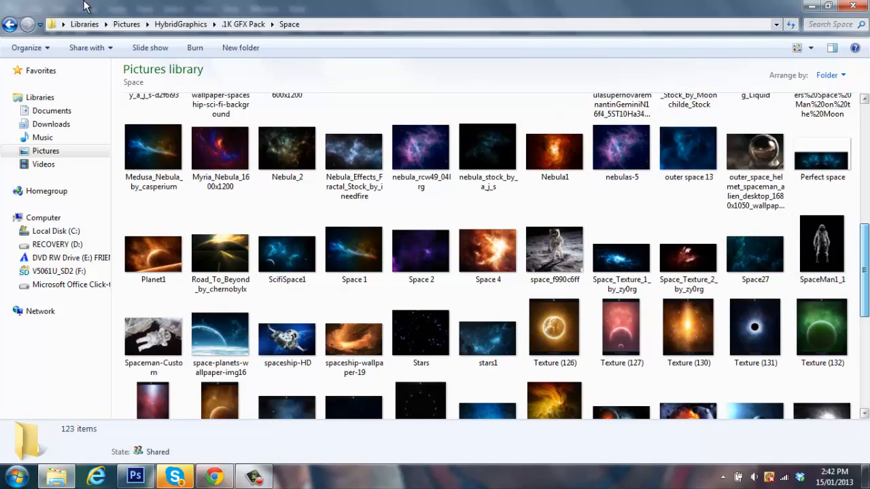
# Step: Open the Optical Flares folder inside HybridGraphics > Pictures > Light
pyautogui.click(178, 24)
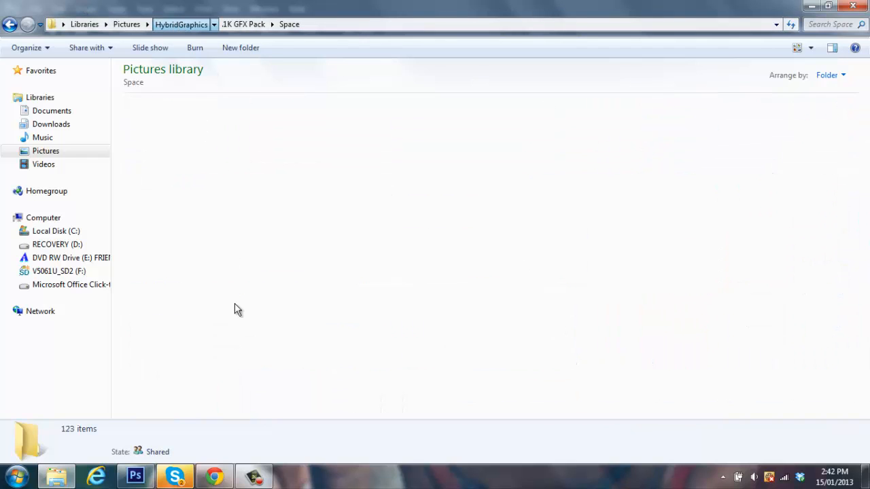
pyautogui.click(254, 476)
pyautogui.click(841, 381)
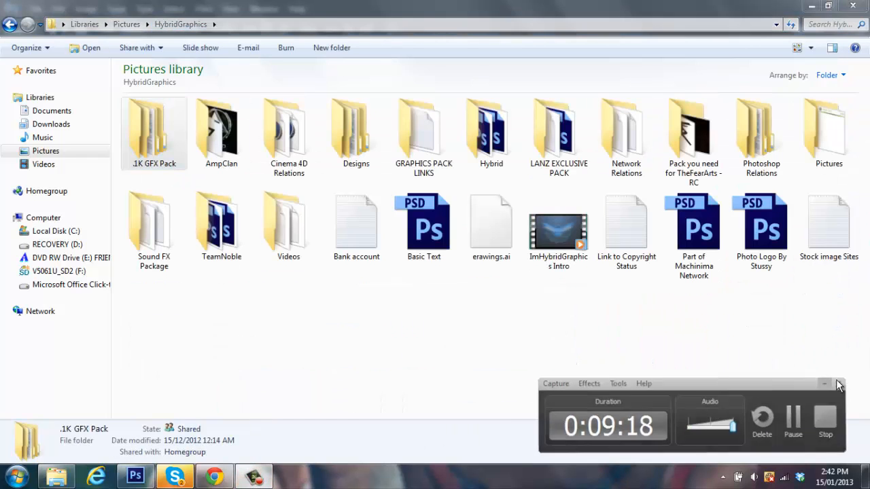
pyautogui.doubleClick(820, 144)
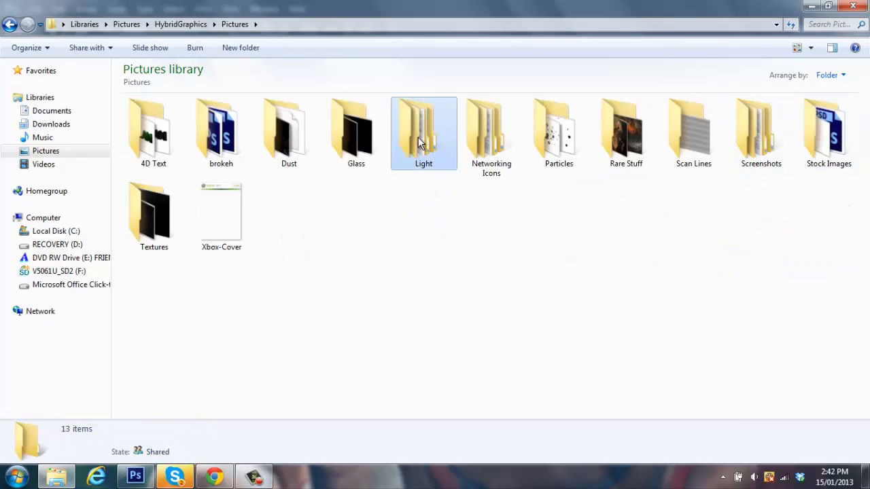
pyautogui.doubleClick(419, 139)
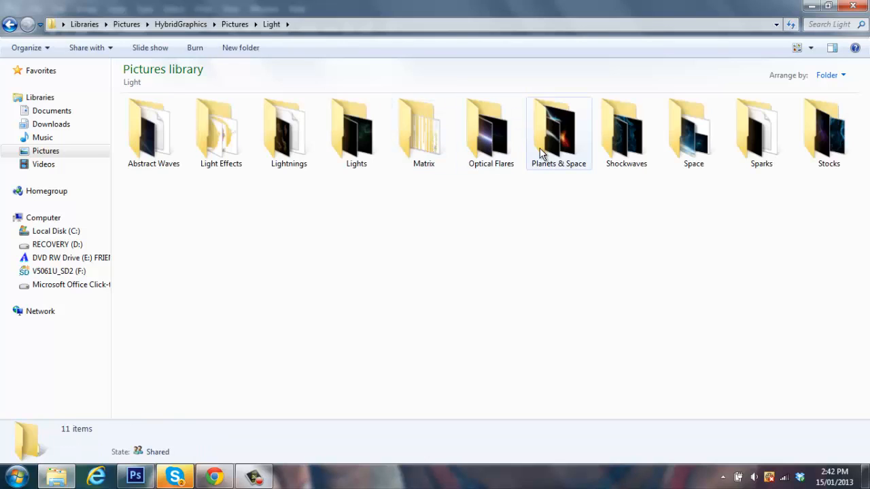
pyautogui.doubleClick(512, 139)
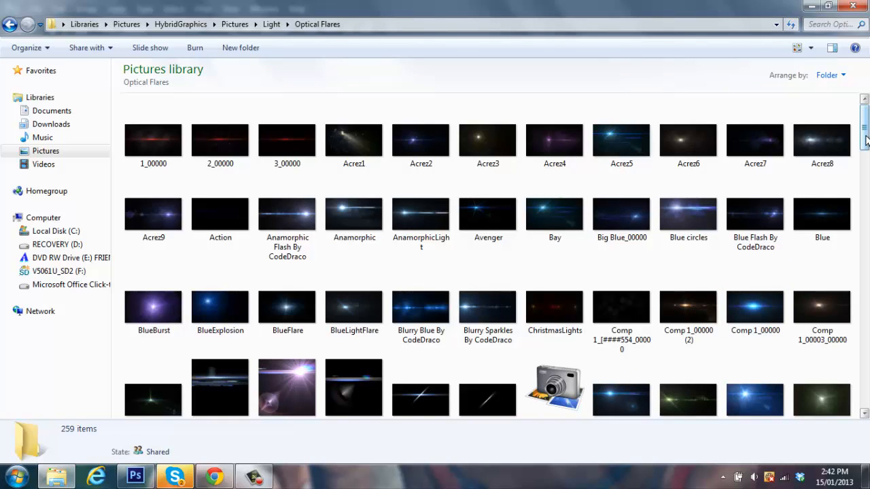
# Step: Browse the optical flare images and select the blue Flare4 image beside Flare3
pyautogui.scroll(-2, 865, 156)
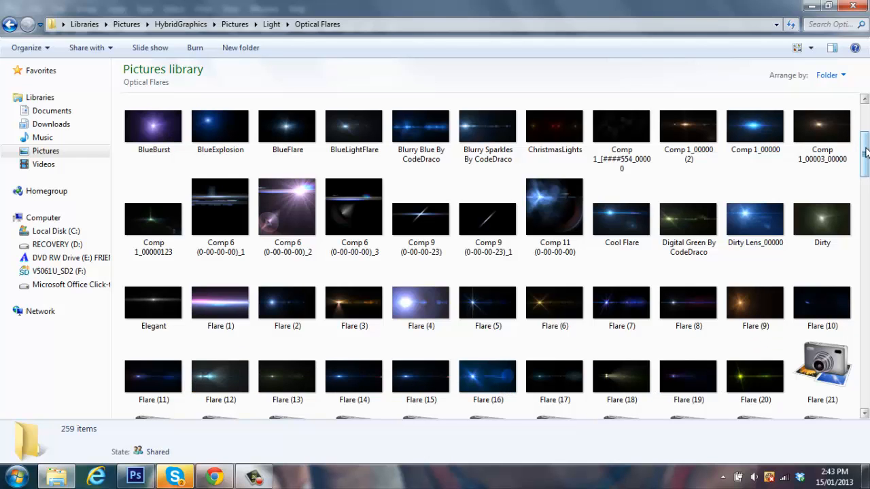
pyautogui.moveTo(866, 152); pyautogui.dragTo(866, 171)
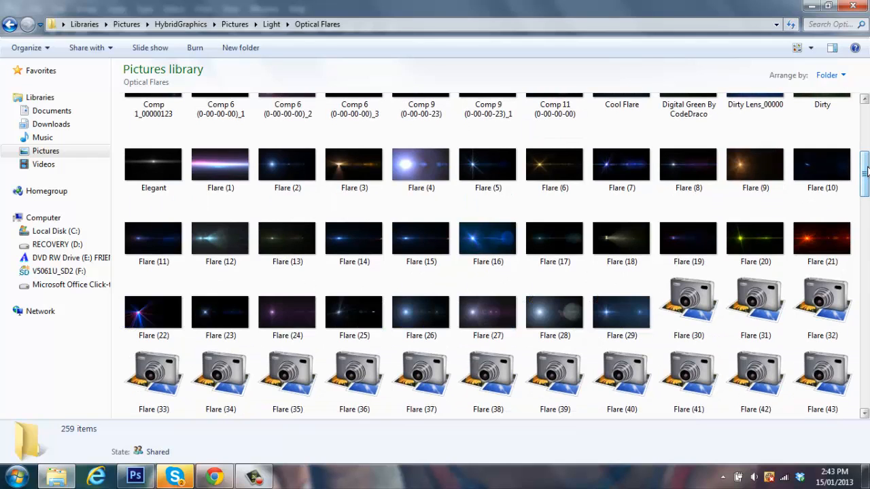
pyautogui.moveTo(866, 171); pyautogui.dragTo(866, 193)
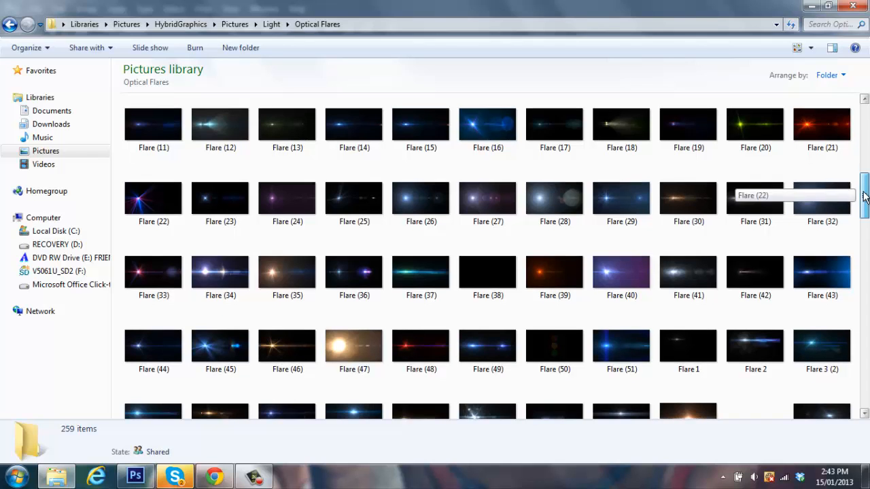
pyautogui.moveTo(866, 193); pyautogui.dragTo(867, 240)
pyautogui.click(760, 247)
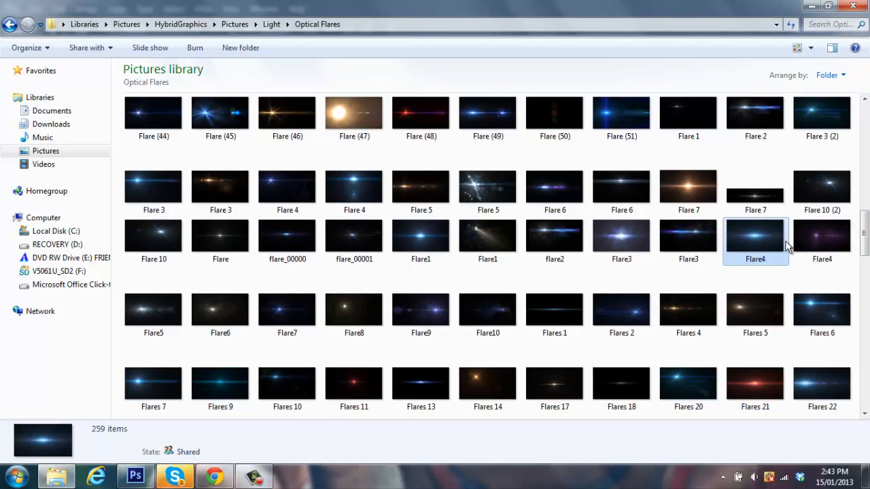
# Step: Place the Flare4 image in Partner Template.psd above Basic Edited, centring its glow along the lower edge of the BASIC logo
pyautogui.moveTo(747, 245); pyautogui.dragTo(315, 235)
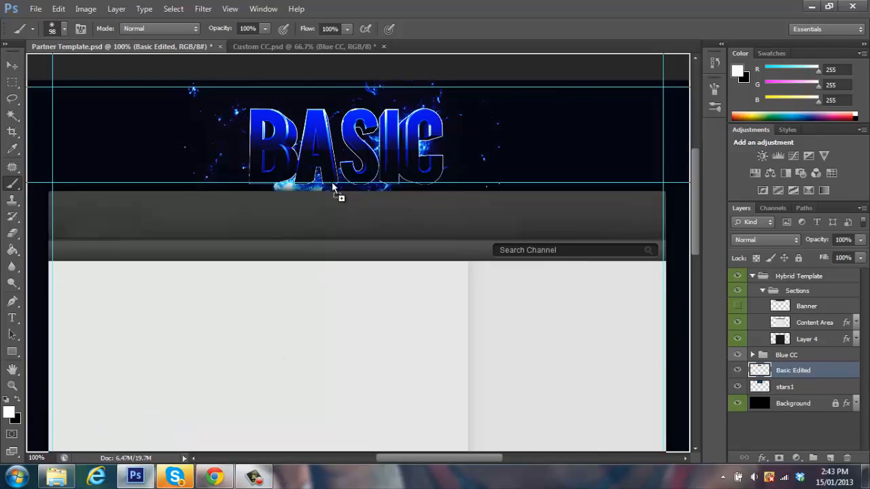
pyautogui.moveTo(332, 182); pyautogui.dragTo(358, 214)
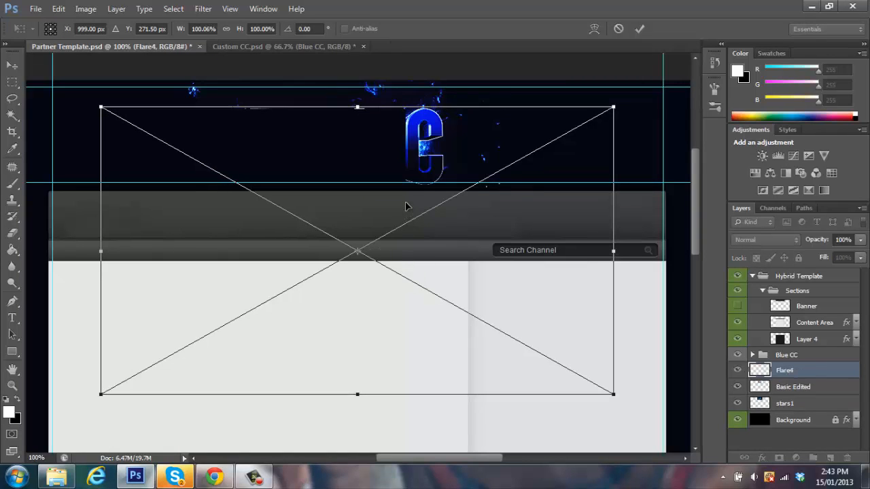
pyautogui.moveTo(406, 202)
pyautogui.mouseDown()
pyautogui.moveTo(413, 204)
pyautogui.moveTo(410, 178)
pyautogui.moveTo(412, 198)
pyautogui.mouseUp()
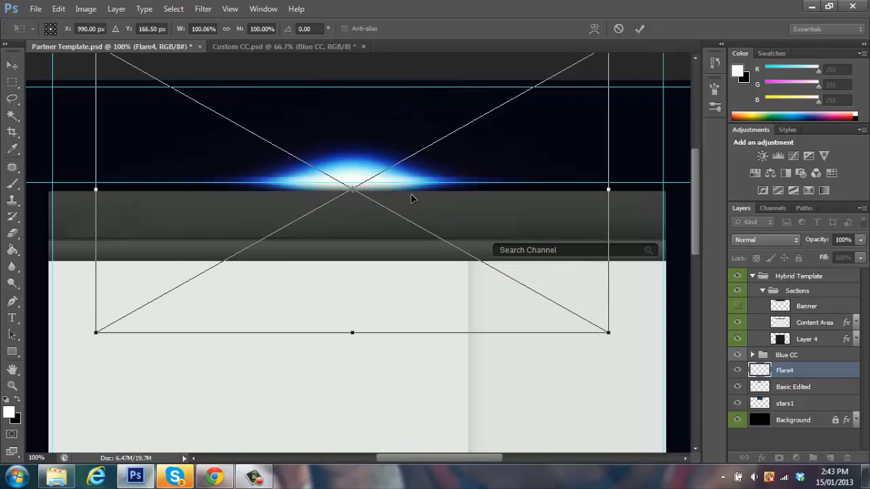
pyautogui.click(12, 252)
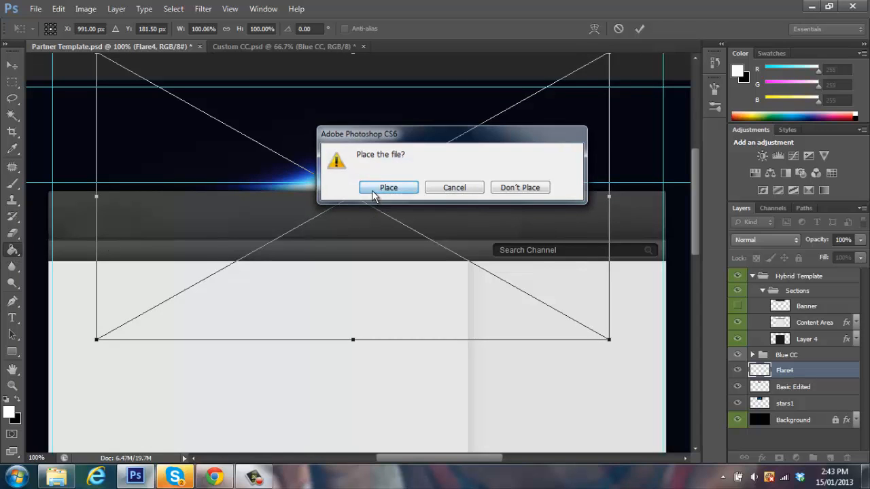
pyautogui.click(371, 190)
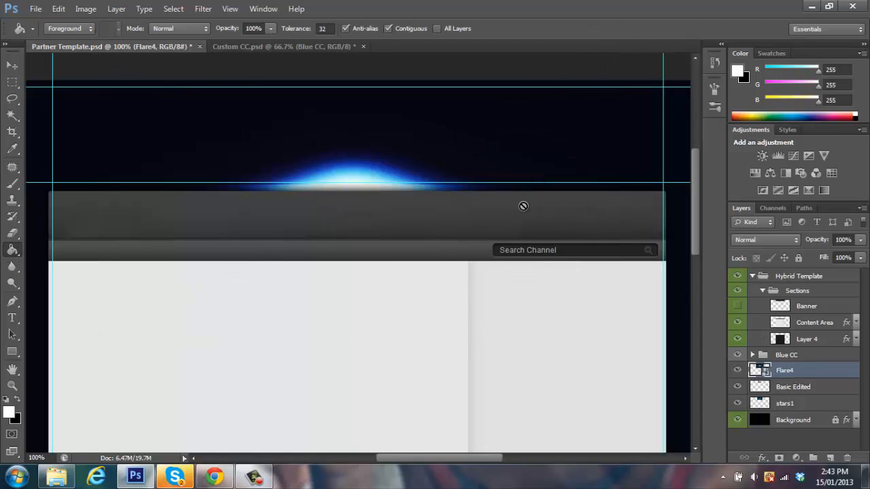
# Step: Rasterize the Flare4 layer and set its blending mode to Screen
pyautogui.click(408, 188)
pyautogui.click(414, 195)
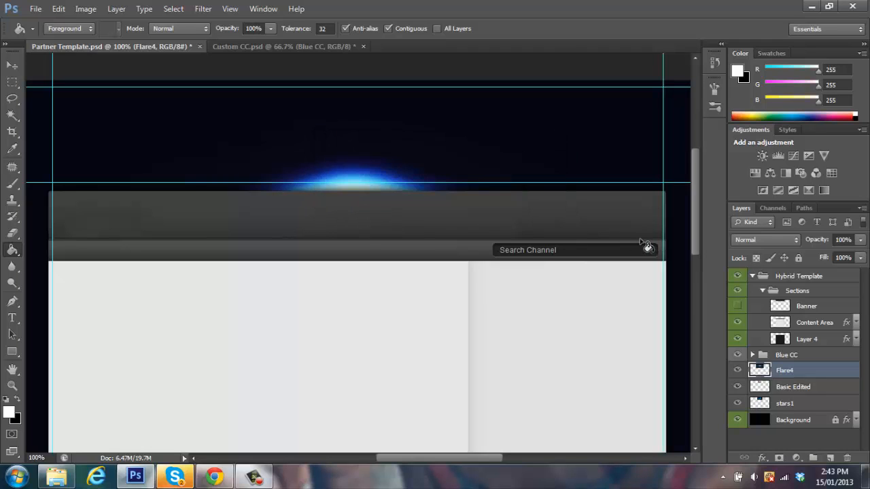
pyautogui.click(760, 242)
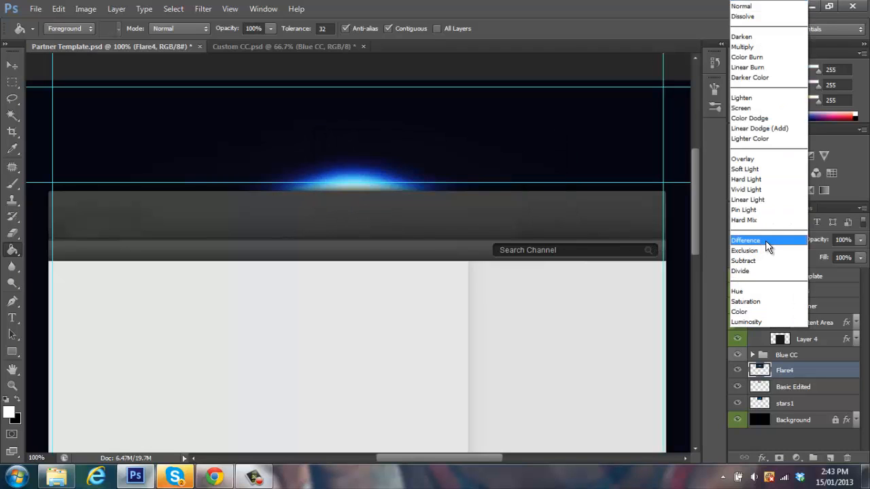
pyautogui.click(742, 108)
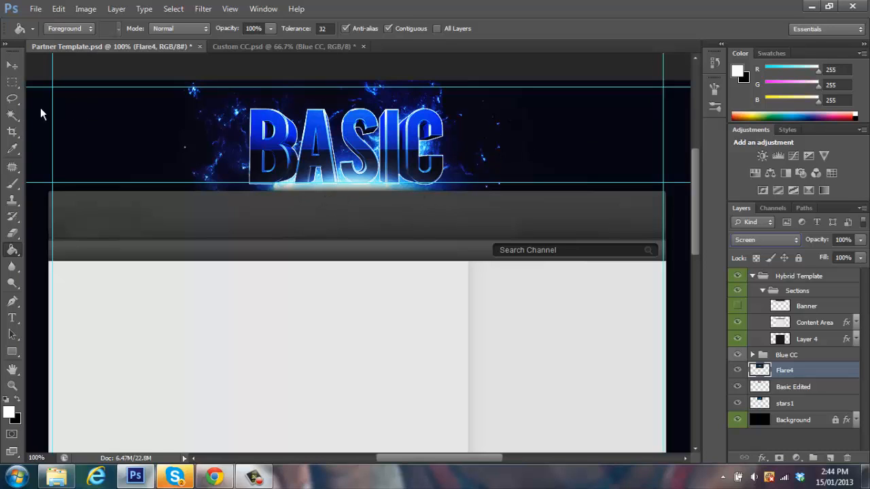
# Step: Erase the outer edges of the Flare4 layer with a 154 px eraser at 100% opacity
pyautogui.click(13, 233)
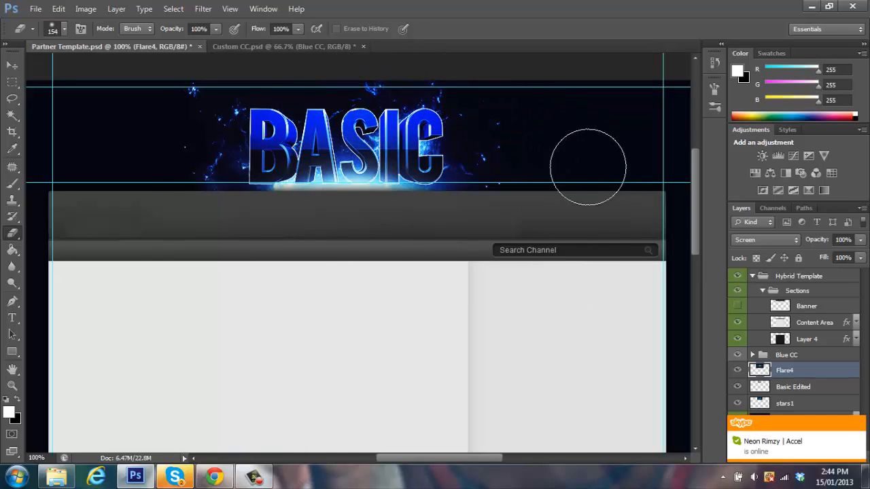
pyautogui.click(12, 65)
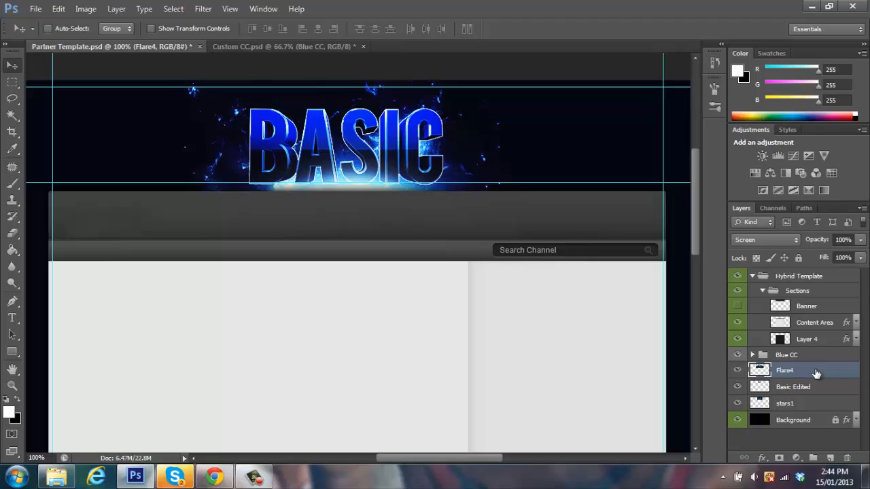
pyautogui.click(821, 391)
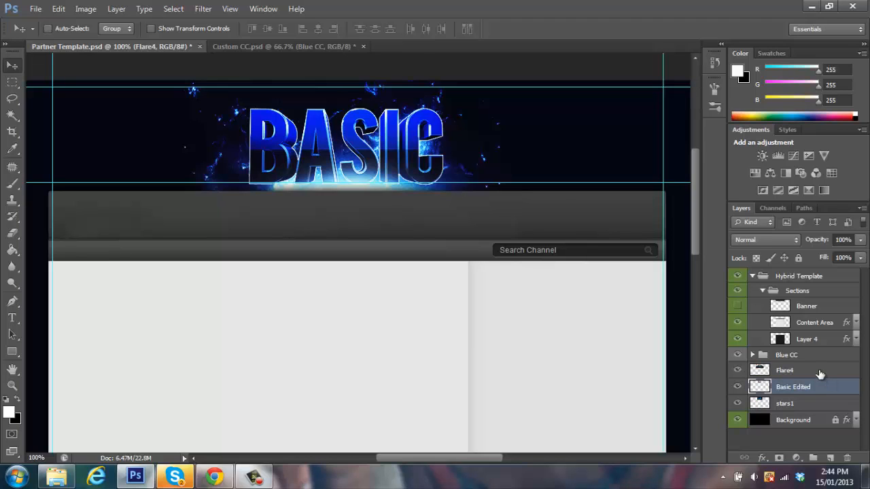
pyautogui.click(253, 476)
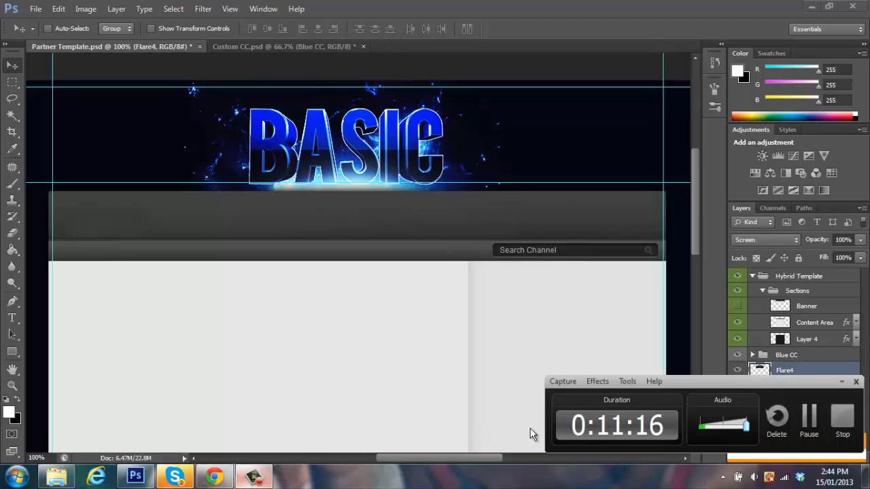
pyautogui.click(843, 382)
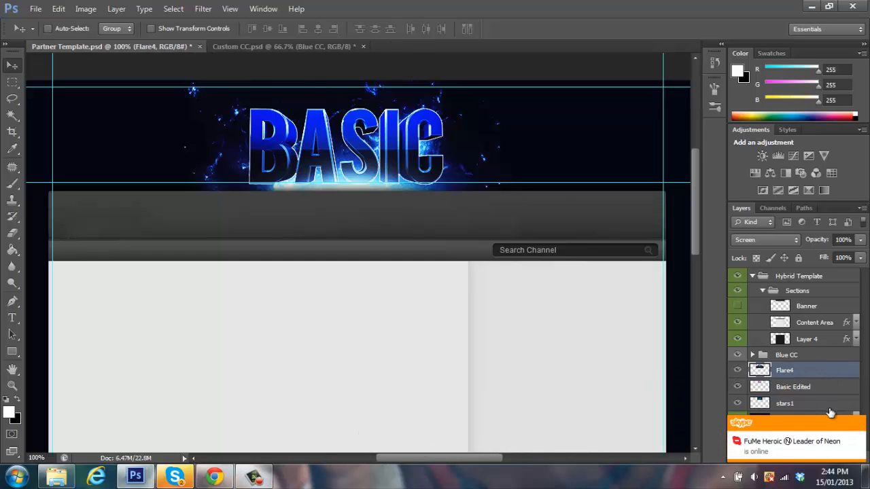
pyautogui.click(859, 426)
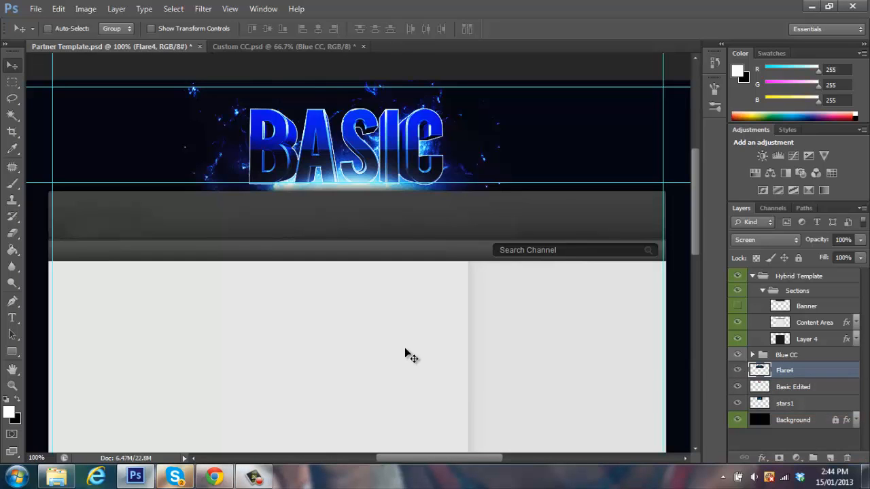
# Step: Start a new text line in the dark header area beside the B of BASIC and set its font to Klavika Light
pyautogui.click(13, 318)
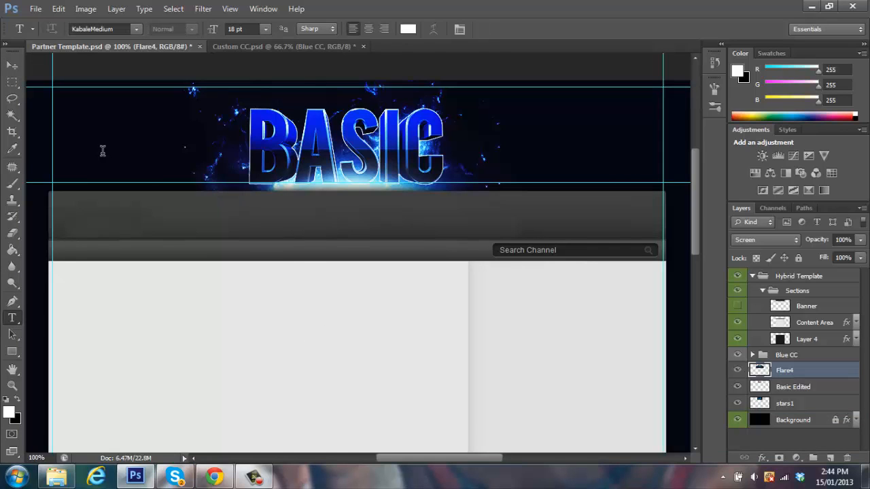
pyautogui.click(69, 144)
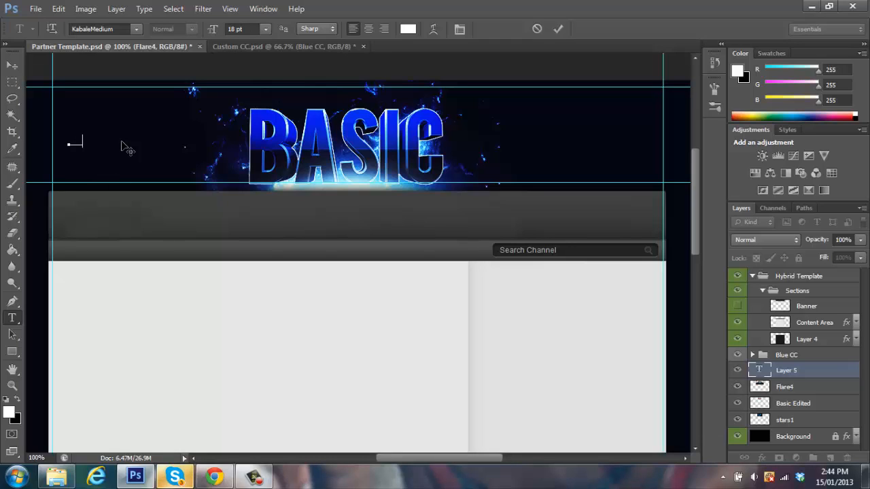
pyautogui.write('Tw')
pyautogui.press('Home')
pyautogui.press('Delete')
pyautogui.press('Delete')
pyautogui.press('Delete')
pyautogui.click(136, 29)
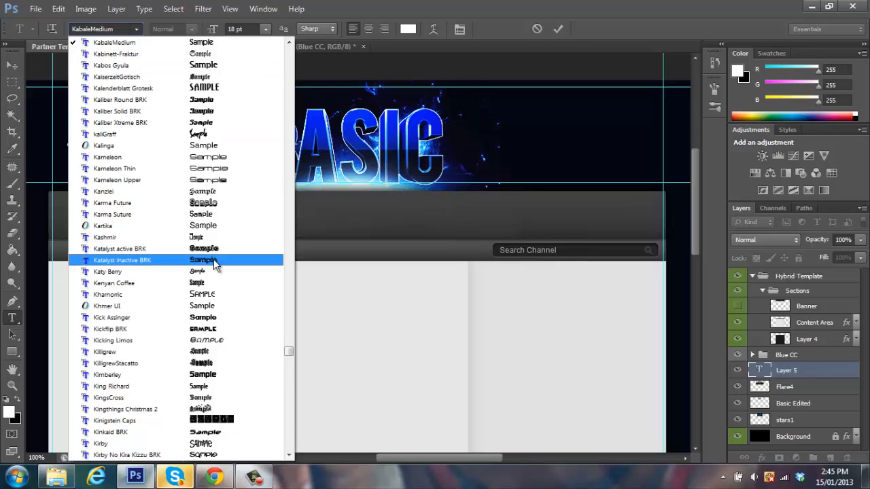
pyautogui.scroll(-1, 214, 280)
pyautogui.scroll(-12, 214, 280)
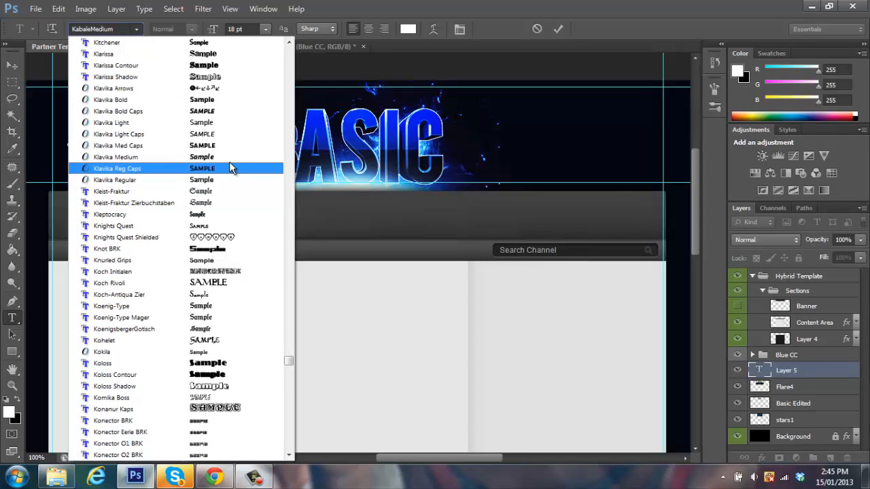
pyautogui.click(222, 123)
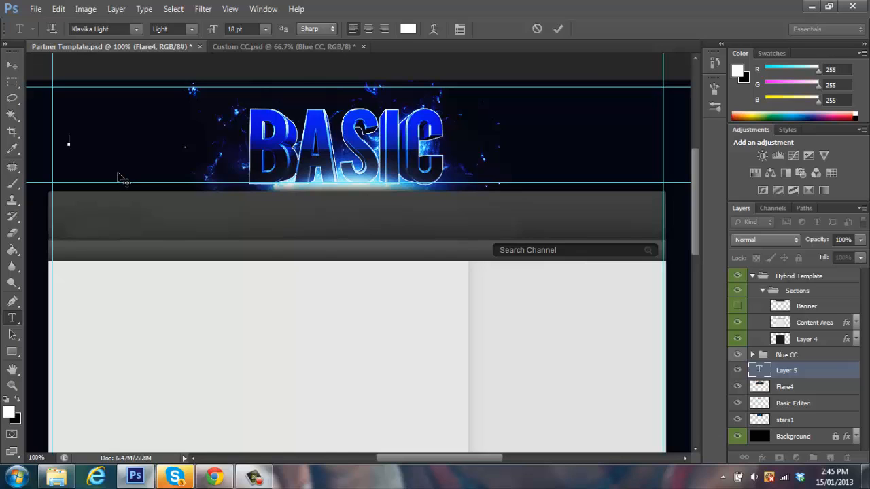
# Step: Enter TWITTER and FACEBOOK before the BASIC logo and MACHINIMA and DESIGNER after it on one spaced text line, nudging MACHINIMA further from the logo
pyautogui.write('TWITTER        FACEBOOK')
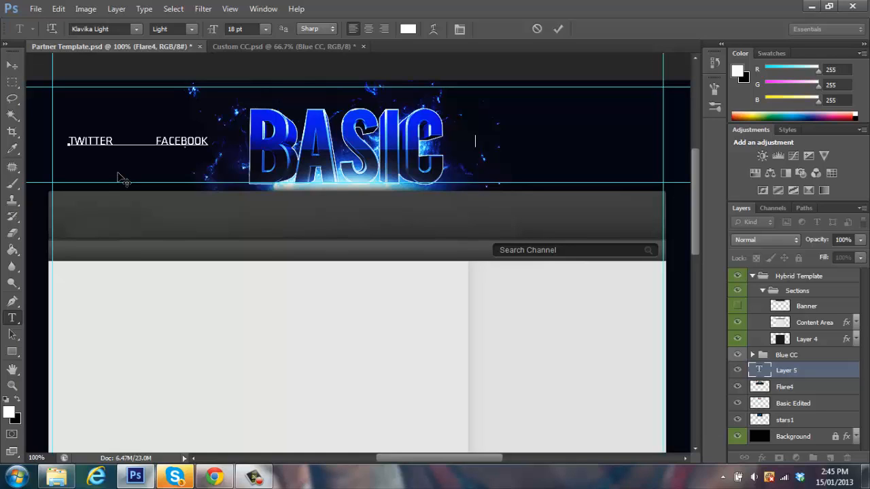
pyautogui.write('MAC')
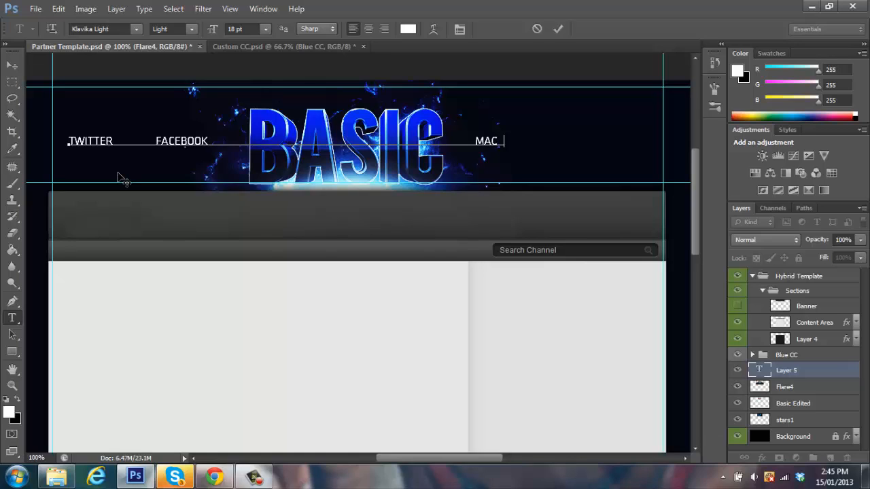
pyautogui.write('HINIMA       DESIGNER')
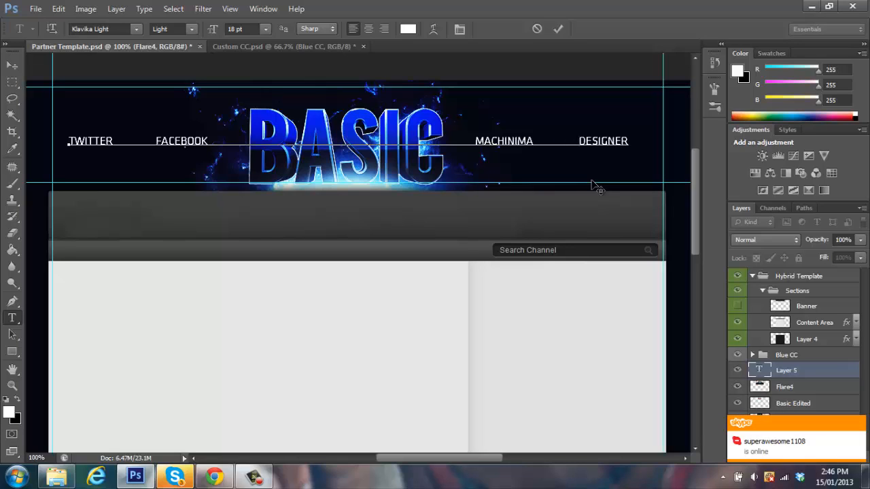
pyautogui.click(476, 141)
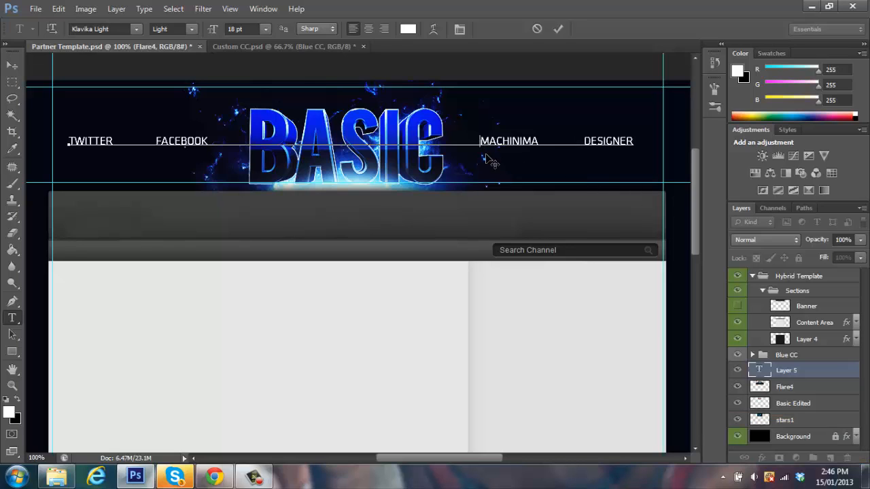
pyautogui.click(12, 251)
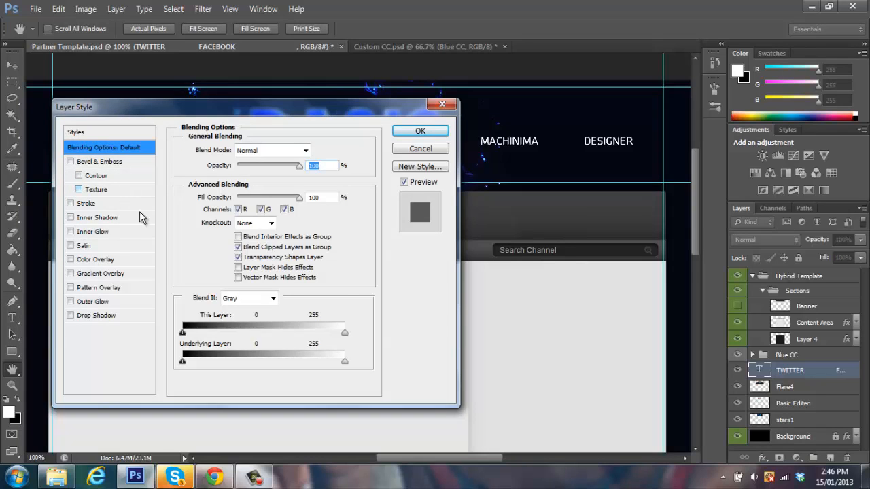
pyautogui.click(254, 478)
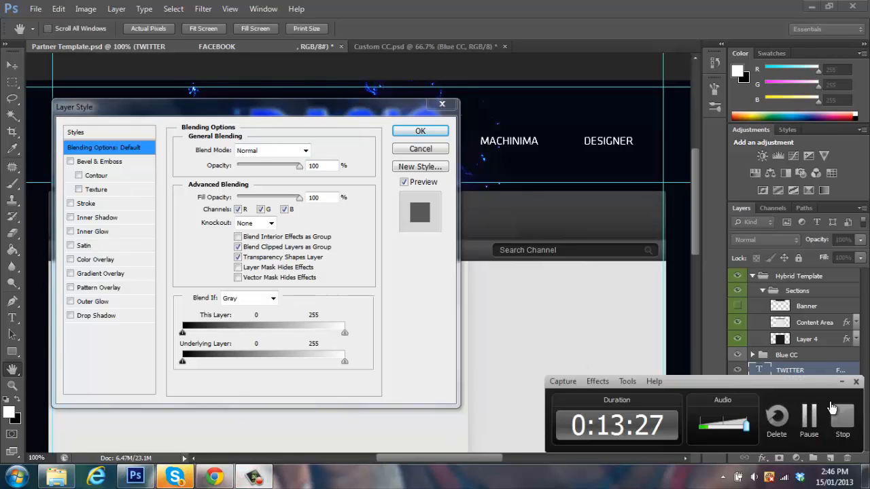
pyautogui.click(842, 381)
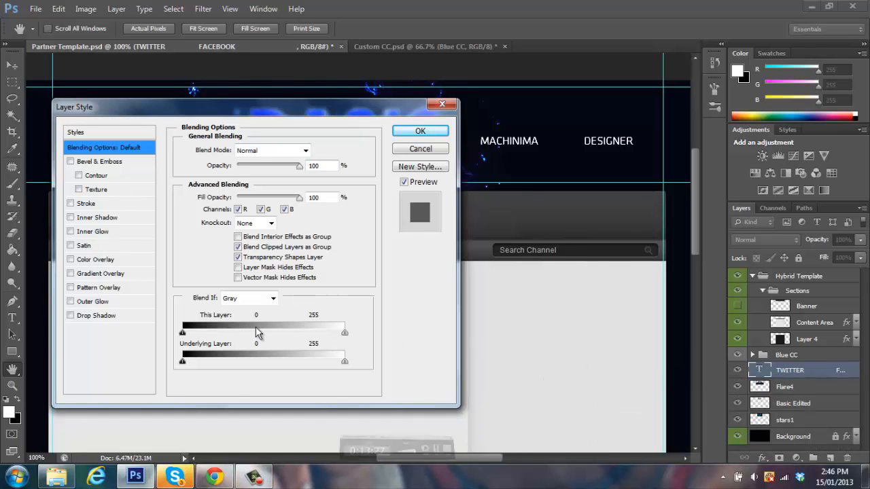
# Step: Add a Gradient Overlay to the social link text layer using the Hybrid Blue gradient preset
pyautogui.click(71, 274)
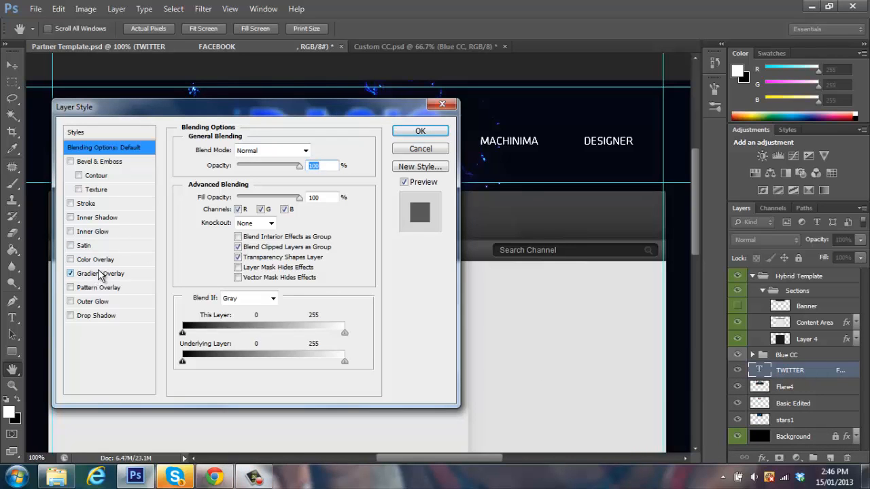
pyautogui.click(99, 274)
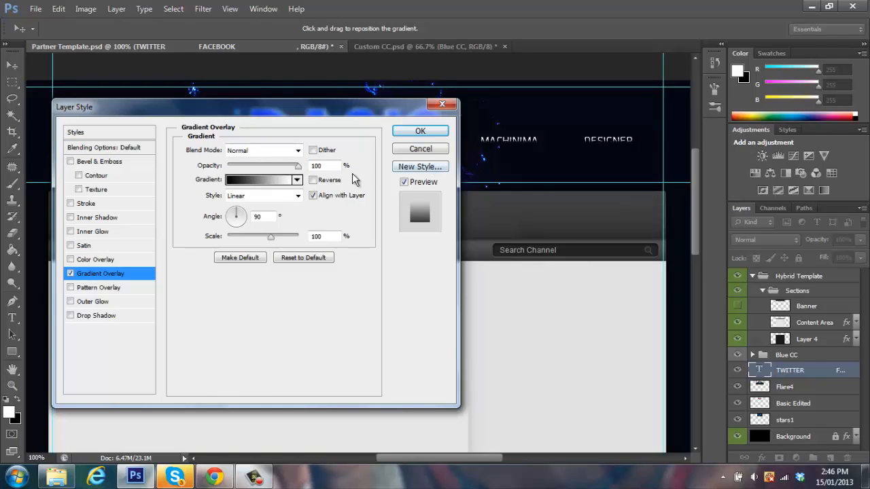
pyautogui.click(298, 181)
pyautogui.scroll(-1, 319, 236)
pyautogui.click(302, 243)
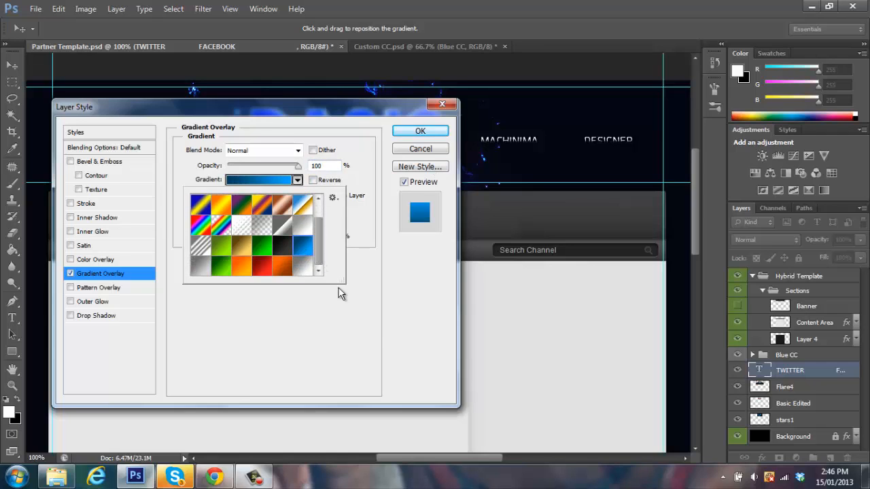
pyautogui.click(374, 321)
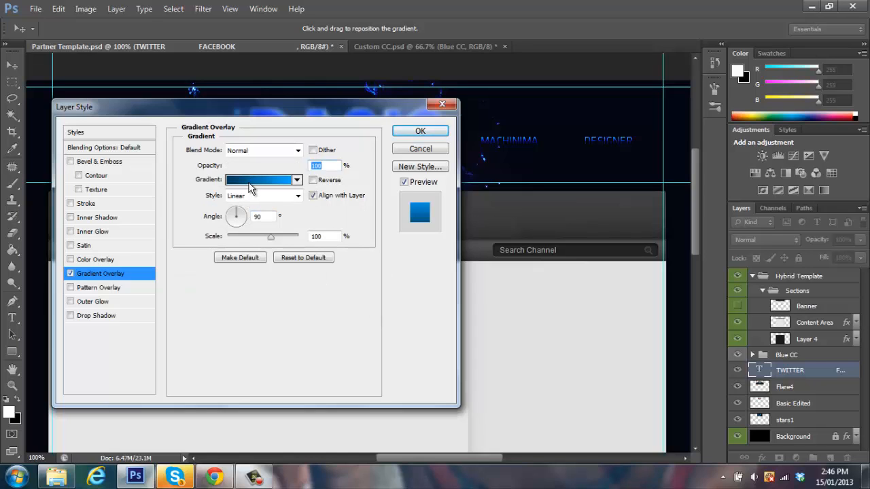
# Step: Change the dark starting stop of the overlay gradient to #006ba2 and apply the layer style to the link text
pyautogui.click(277, 181)
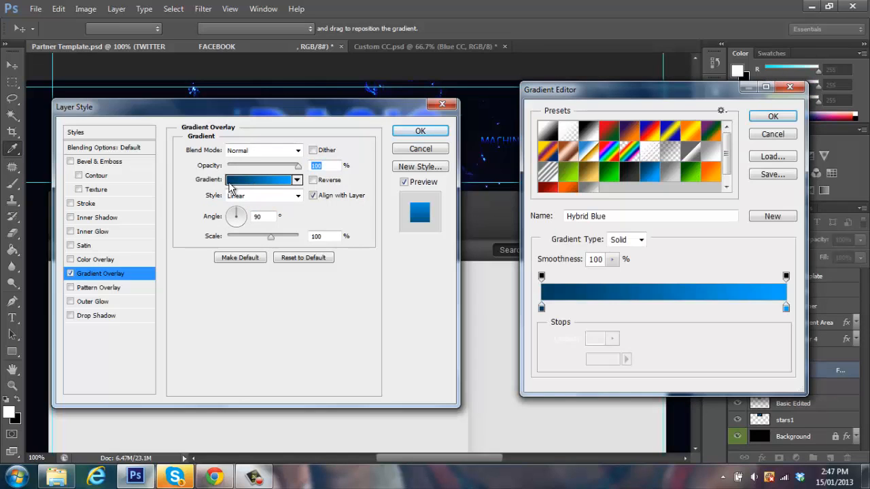
pyautogui.click(542, 310)
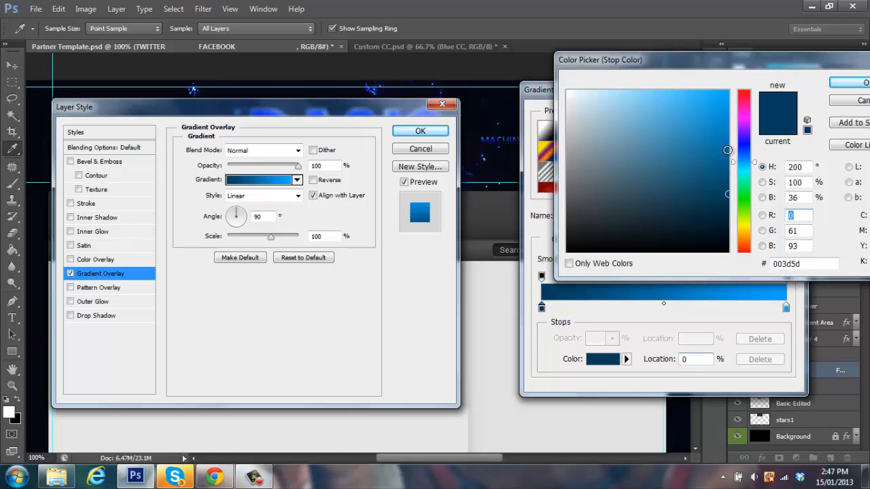
pyautogui.click(727, 150)
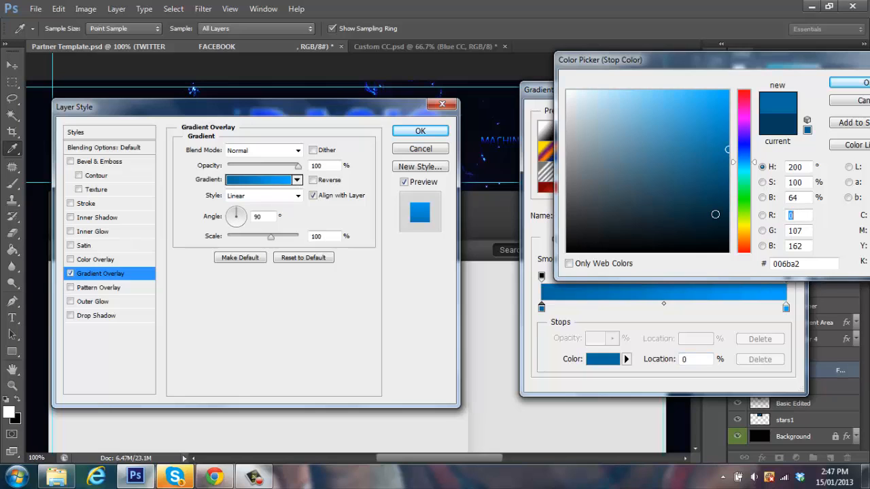
pyautogui.click(836, 83)
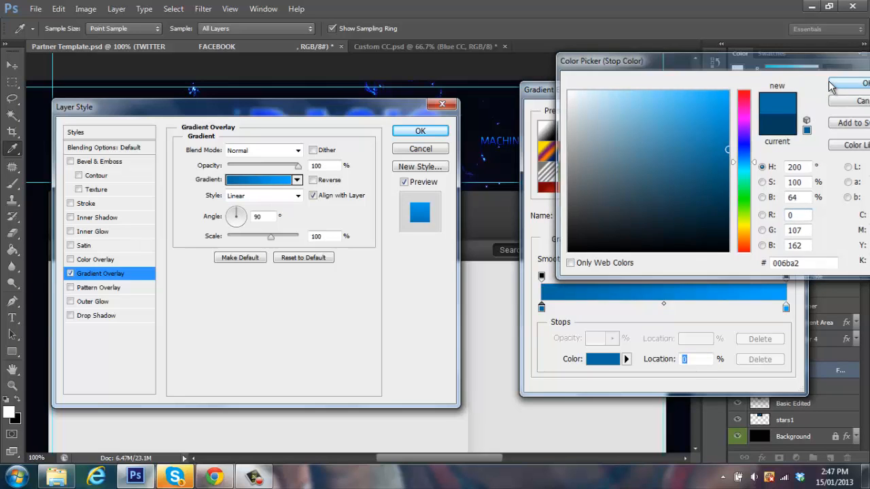
pyautogui.click(767, 119)
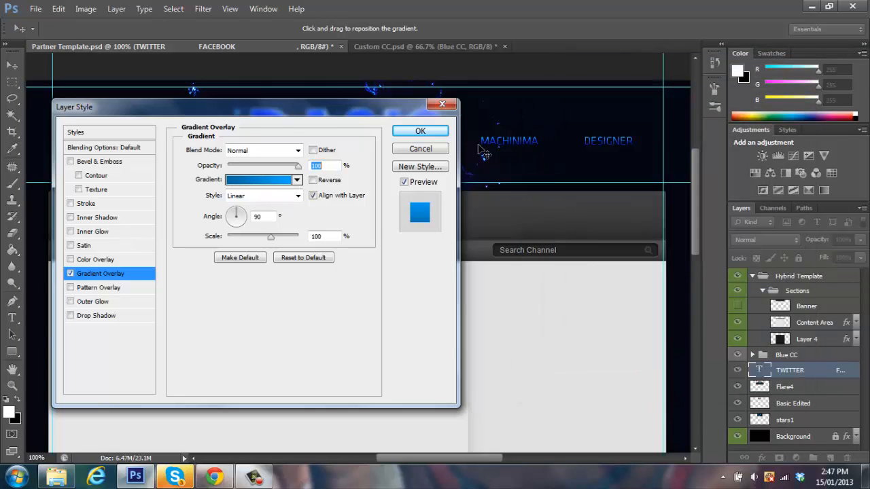
pyautogui.moveTo(276, 113); pyautogui.dragTo(360, 191)
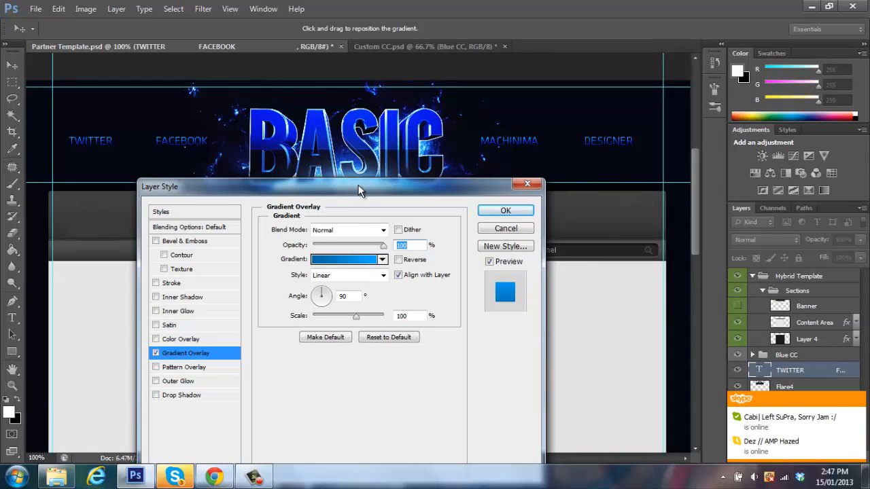
pyautogui.moveTo(358, 185); pyautogui.dragTo(387, 166)
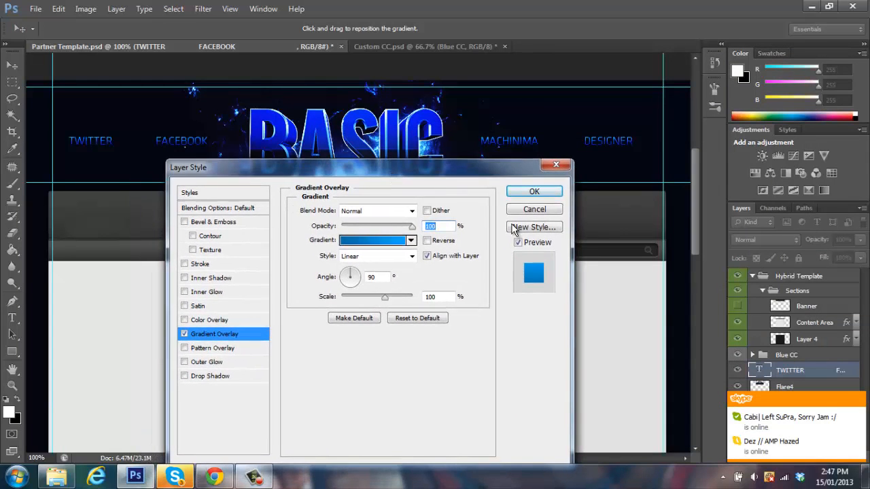
pyautogui.click(542, 193)
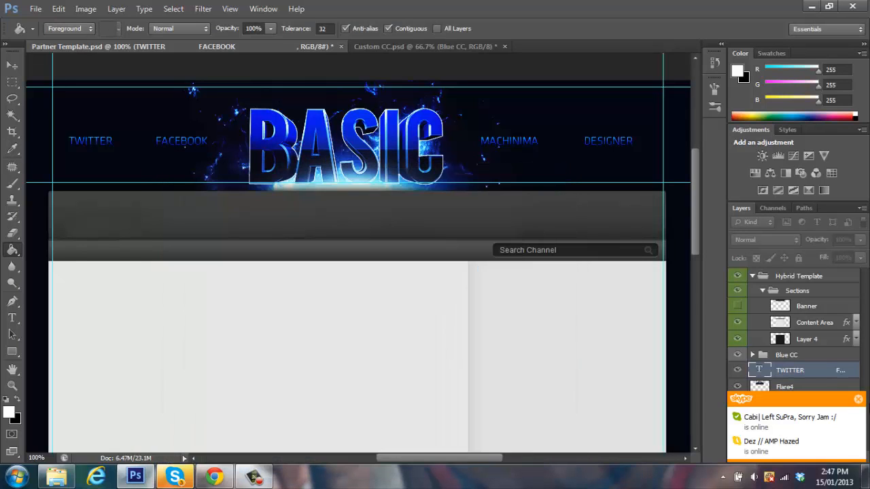
pyautogui.click(859, 399)
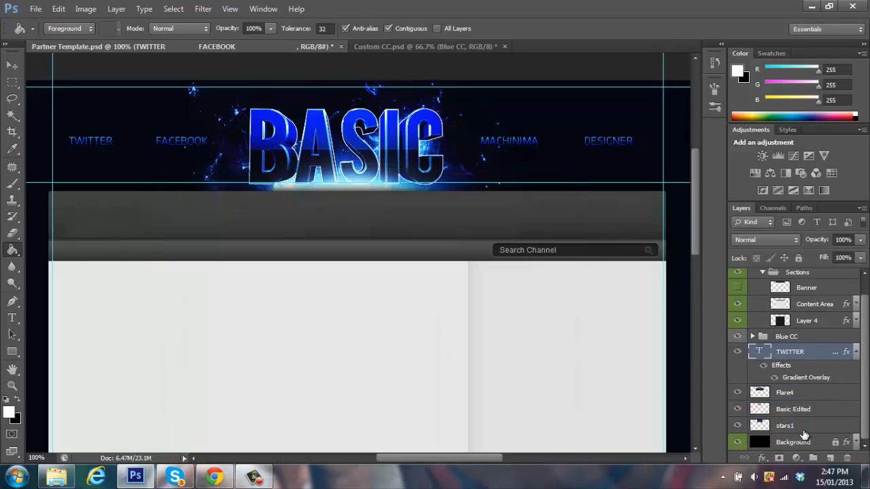
pyautogui.click(786, 425)
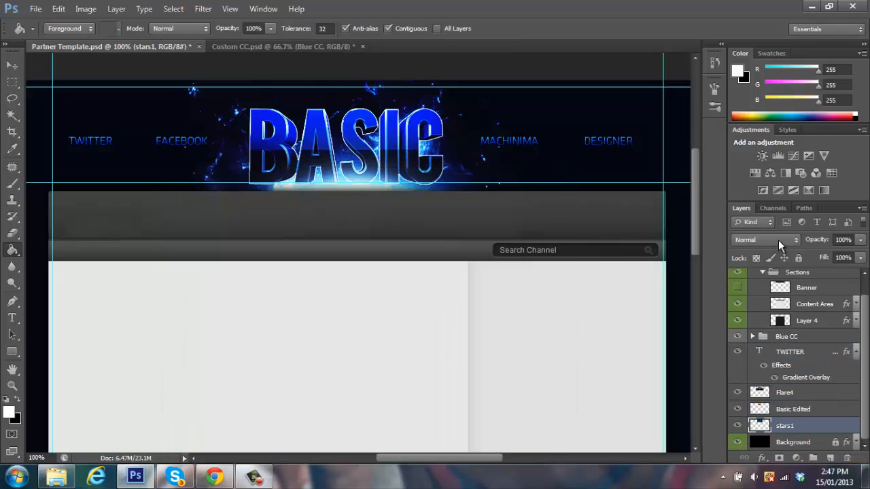
pyautogui.click(778, 240)
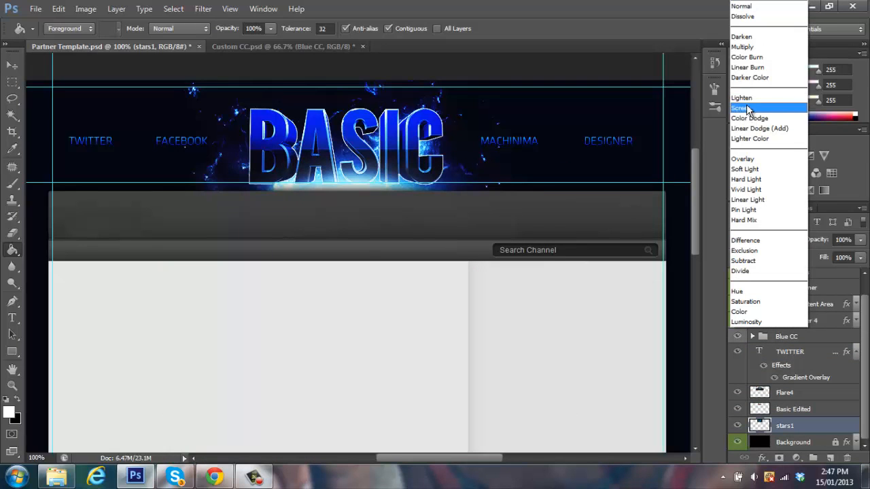
pyautogui.click(760, 235)
pyautogui.click(760, 234)
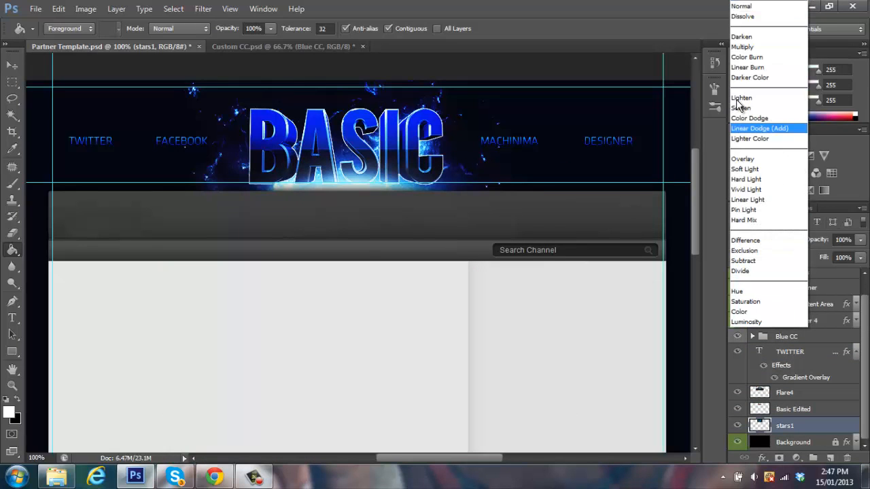
pyautogui.click(836, 454)
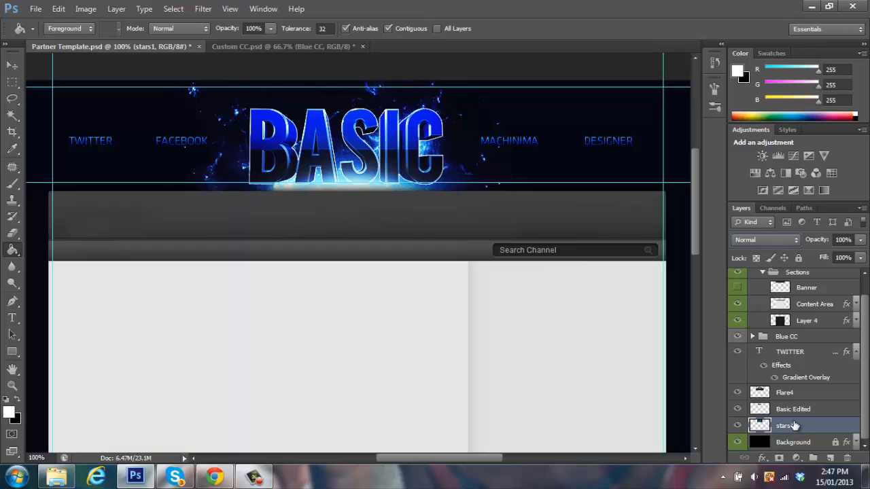
# Step: Place the stars1 layer above Flare4 and set its blending mode to Screen
pyautogui.moveTo(803, 426); pyautogui.dragTo(797, 393)
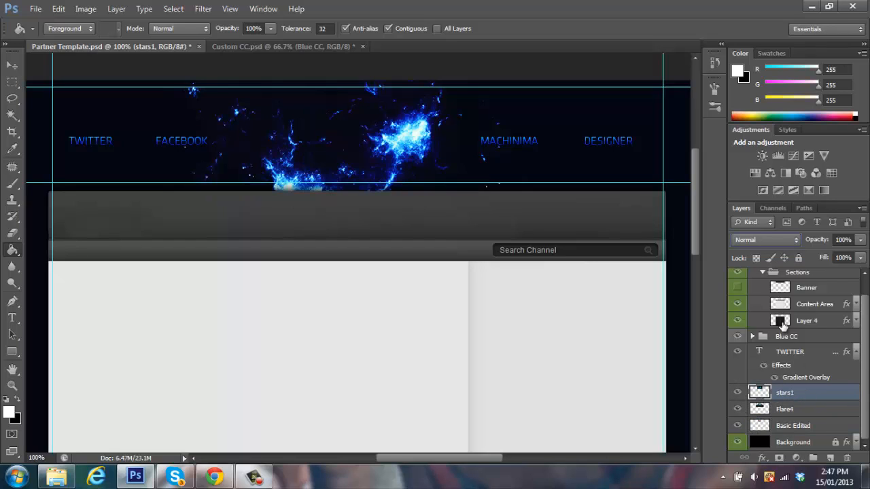
pyautogui.click(756, 240)
pyautogui.click(758, 109)
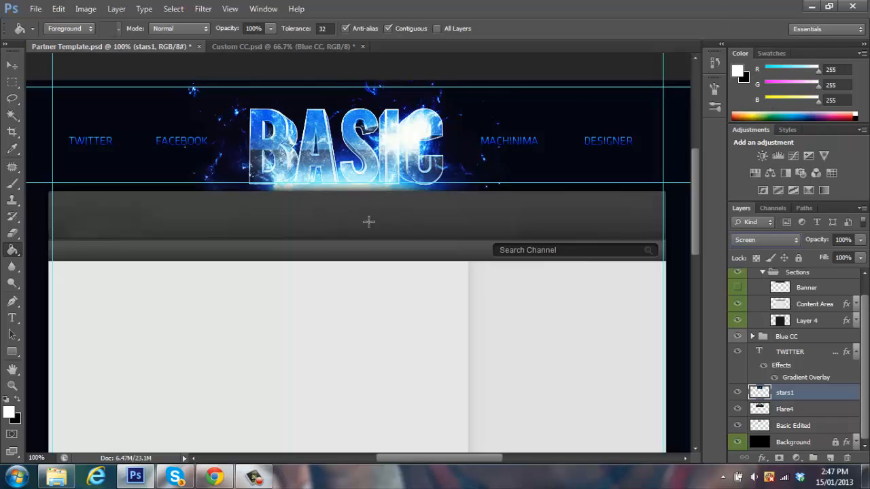
pyautogui.click(253, 477)
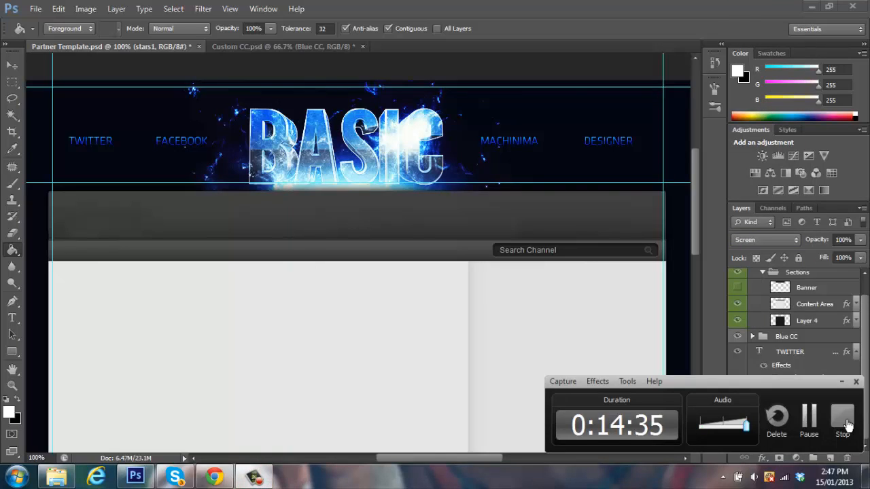